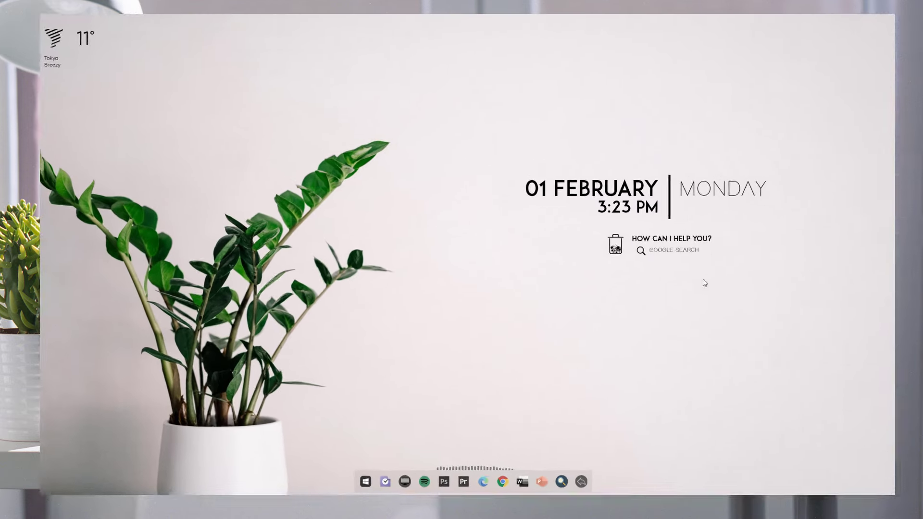
Step: Try out the customised desktop's Recycle Bin shortcut, Google search box and dock tray icons
{"action": "left_click", "coordinate": [615, 244]}
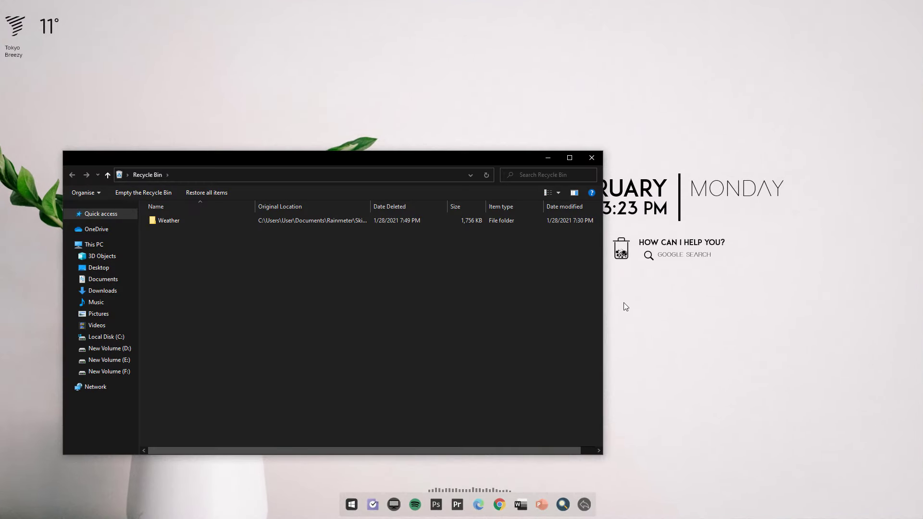
{"action": "left_click", "coordinate": [594, 164]}
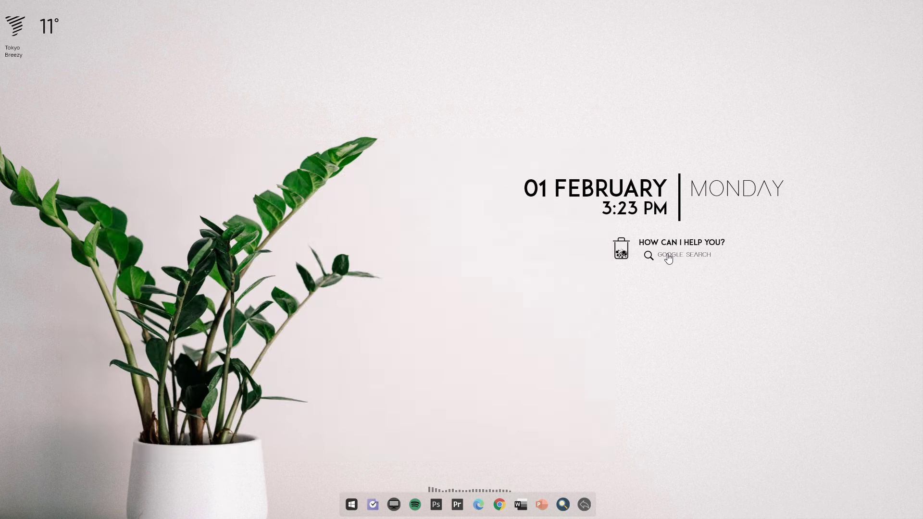
{"action": "left_click", "coordinate": [668, 258]}
{"action": "type", "text": "add"}
{"action": "key", "text": "Return"}
{"action": "left_click", "coordinate": [585, 503]}
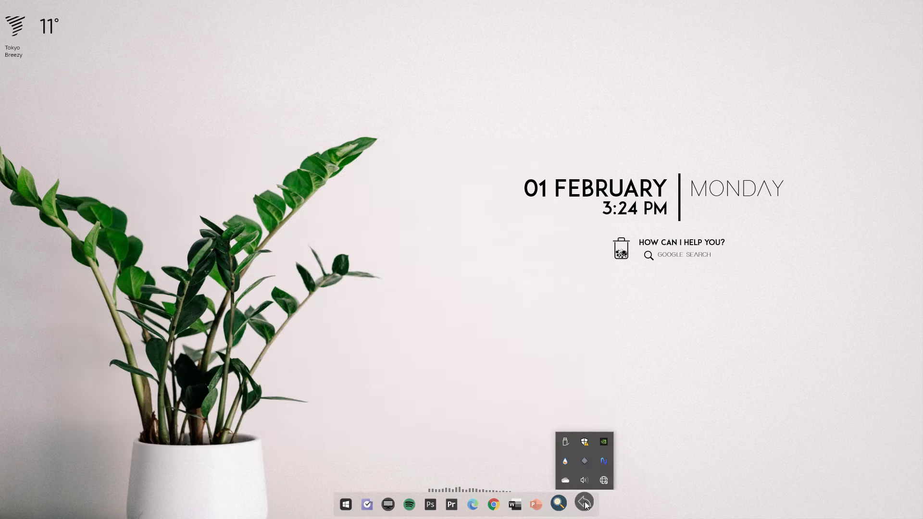
{"action": "left_click", "coordinate": [586, 503]}
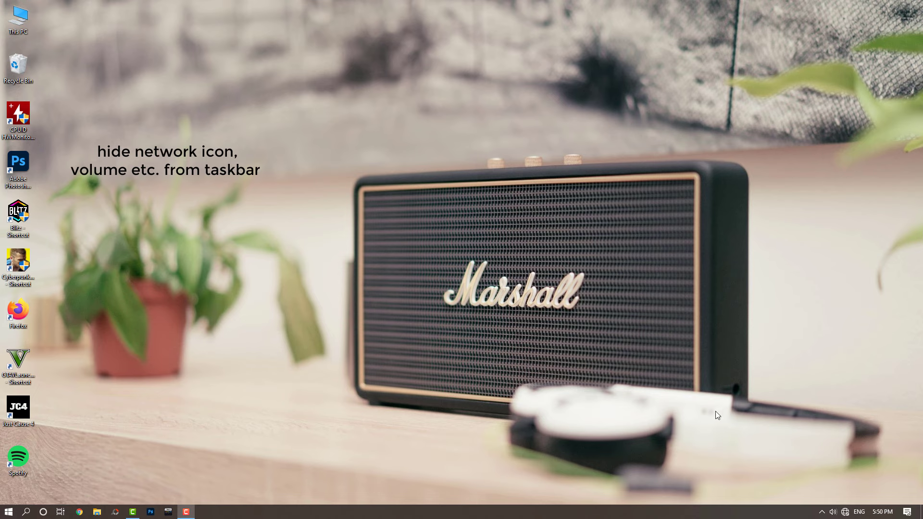
Step: Hide the Volume and Network icons from the taskbar's notification area in the taskbar settings
{"action": "right_click", "coordinate": [655, 511]}
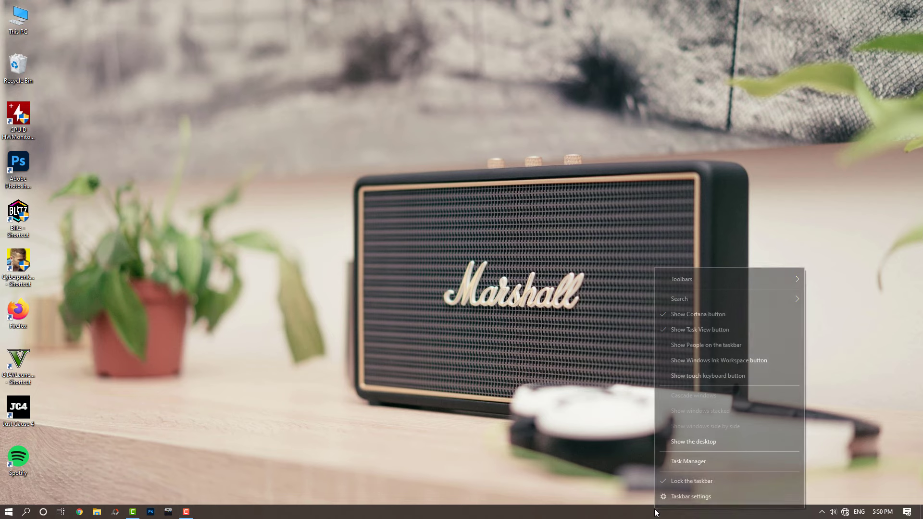
{"action": "left_click", "coordinate": [721, 497]}
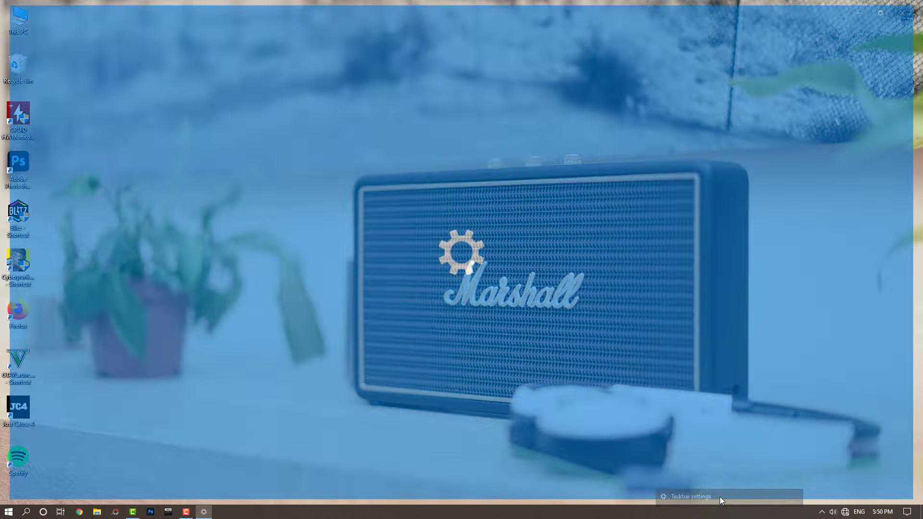
{"action": "scroll", "coordinate": [535, 329], "scroll_direction": "down", "scroll_amount": 3}
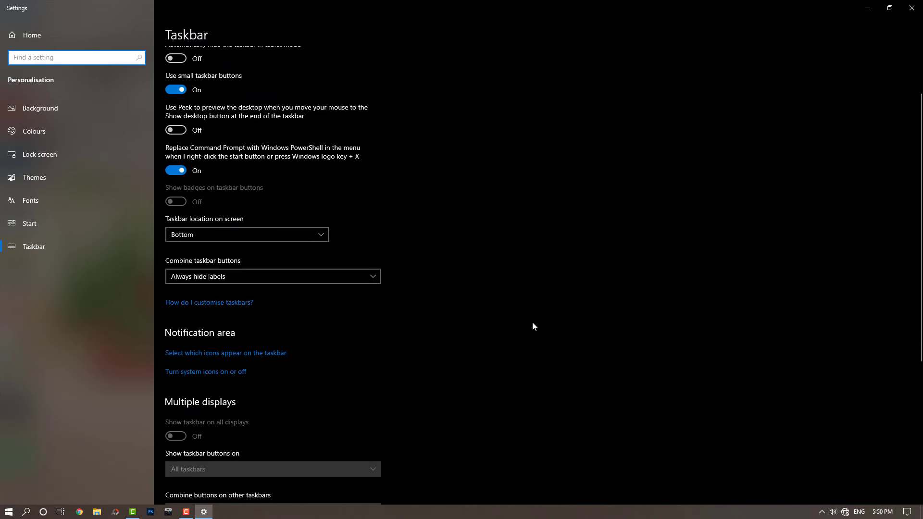
{"action": "left_click", "coordinate": [274, 353]}
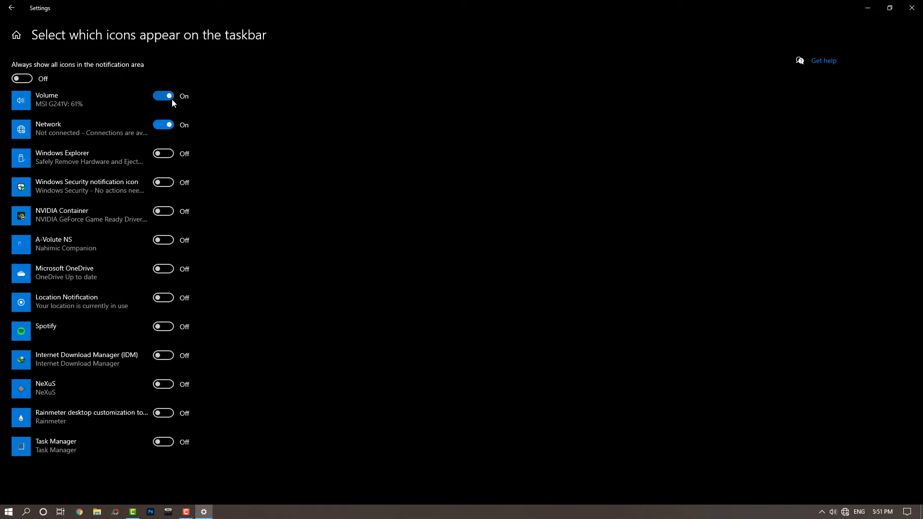
{"action": "left_click", "coordinate": [172, 99]}
{"action": "left_click", "coordinate": [169, 126]}
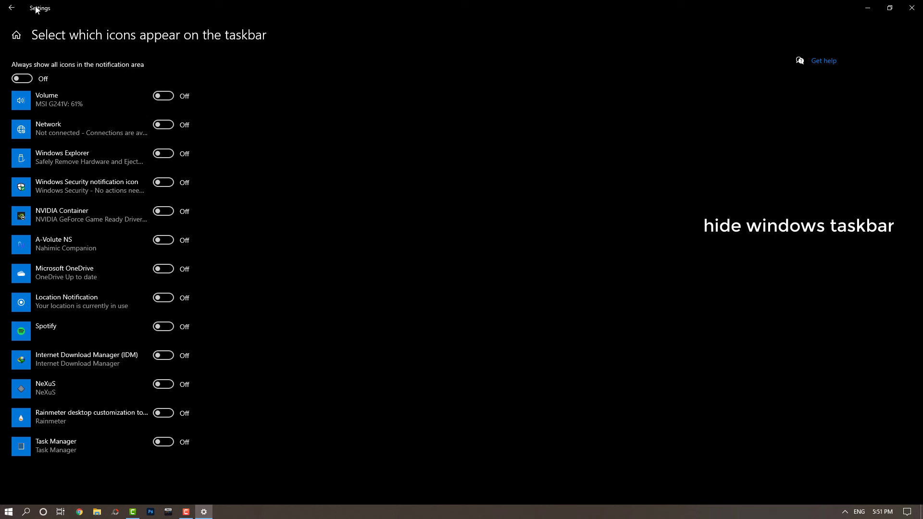
Step: Set the taskbar to hide automatically in desktop mode and close the settings
{"action": "left_click", "coordinate": [17, 9]}
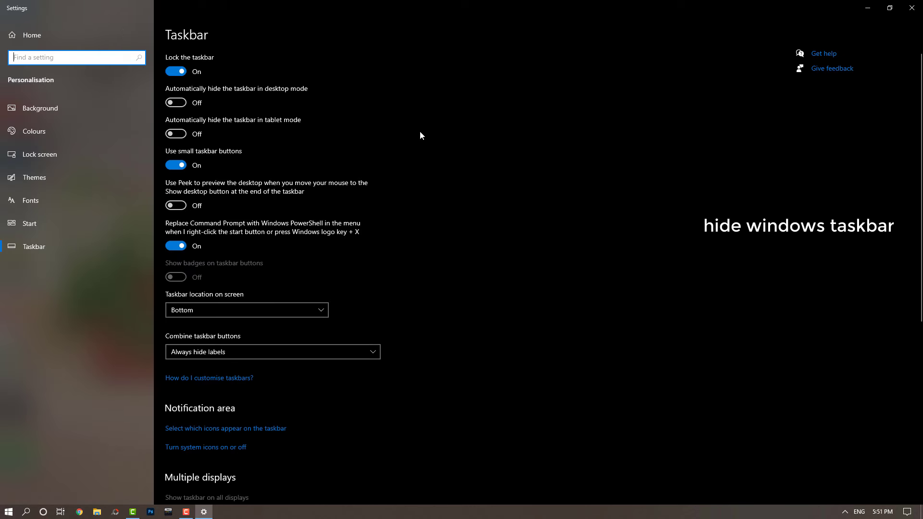
{"action": "left_click", "coordinate": [176, 102]}
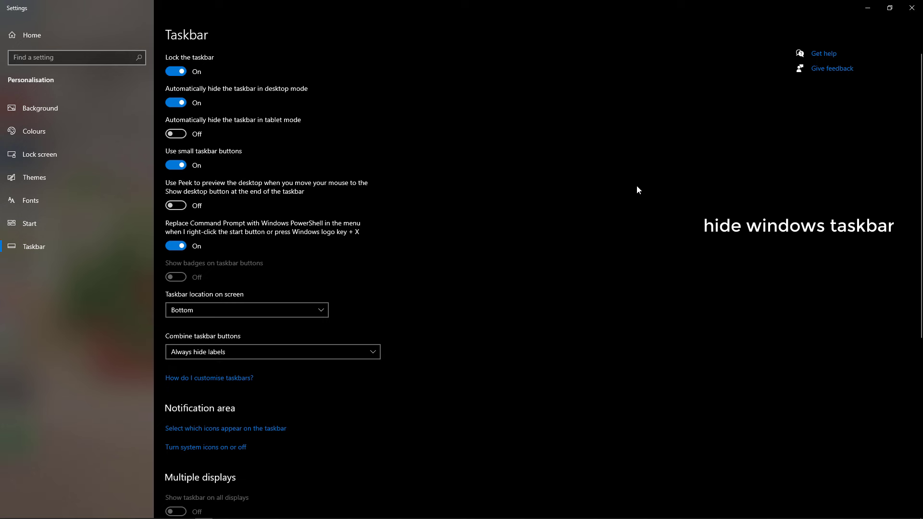
{"action": "left_click", "coordinate": [912, 8]}
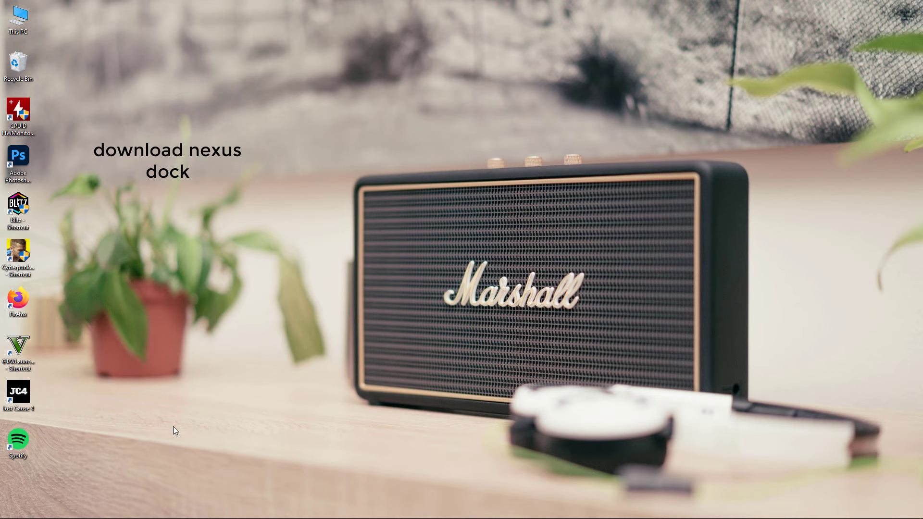
Step: Download the free Winstep Nexus dock as nexus.zip from the winstep.net page in Chrome
{"action": "left_click", "coordinate": [79, 513]}
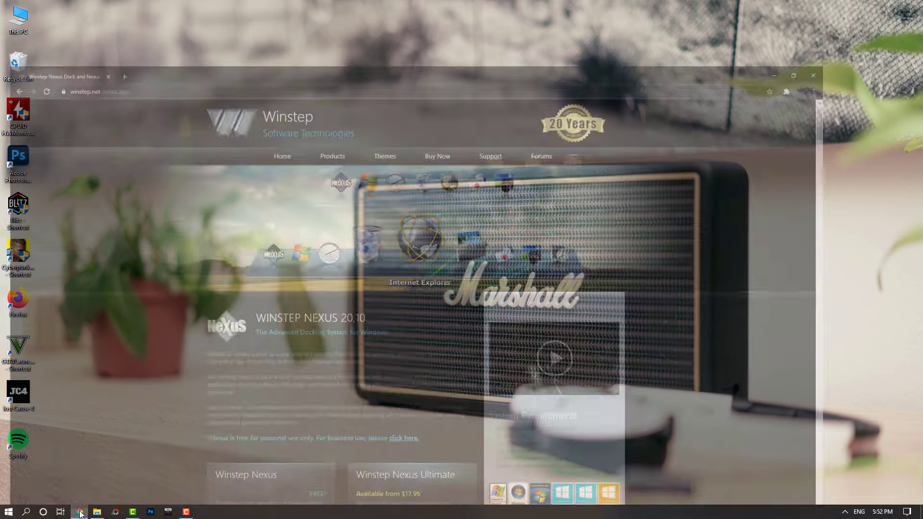
{"action": "scroll", "coordinate": [372, 230], "scroll_direction": "down", "scroll_amount": 5}
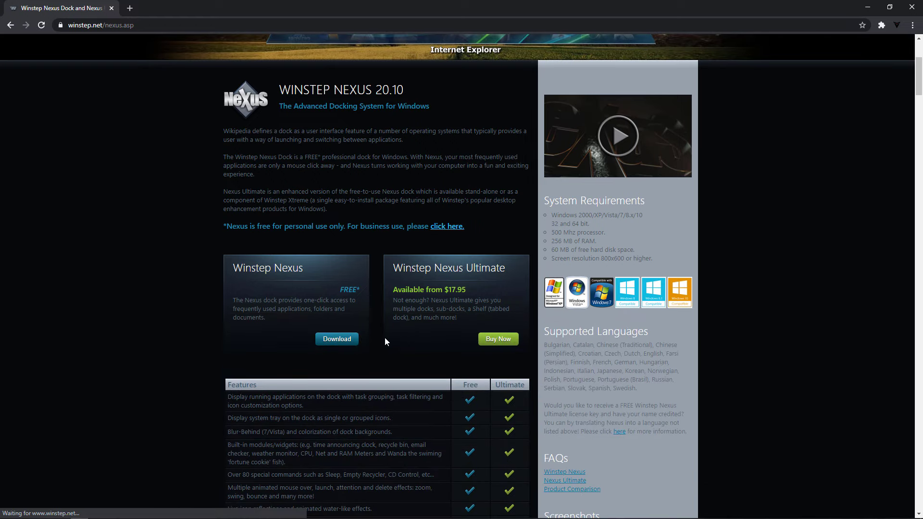
{"action": "left_click", "coordinate": [340, 341]}
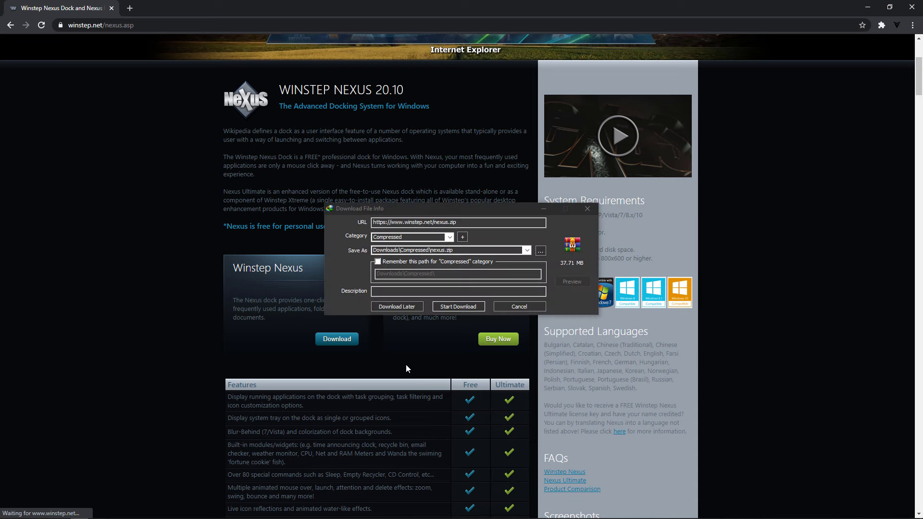
{"action": "left_click", "coordinate": [867, 7]}
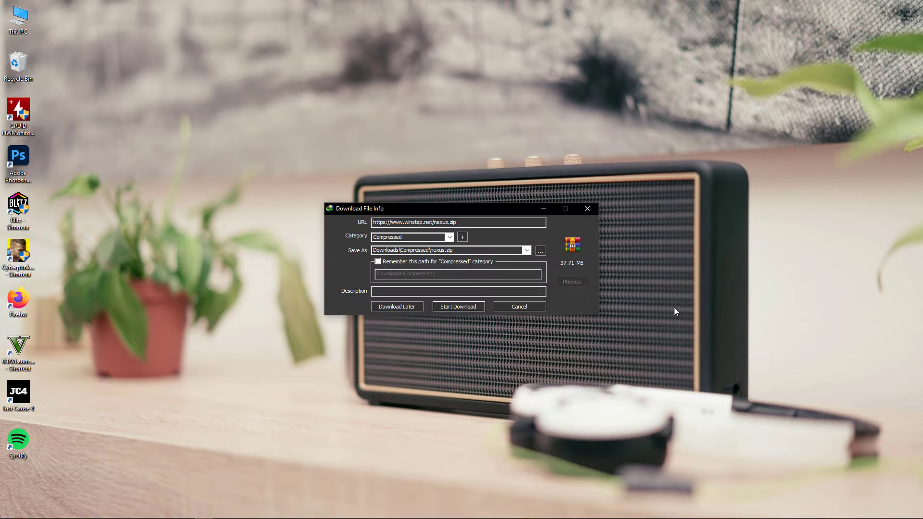
{"action": "left_click", "coordinate": [462, 307]}
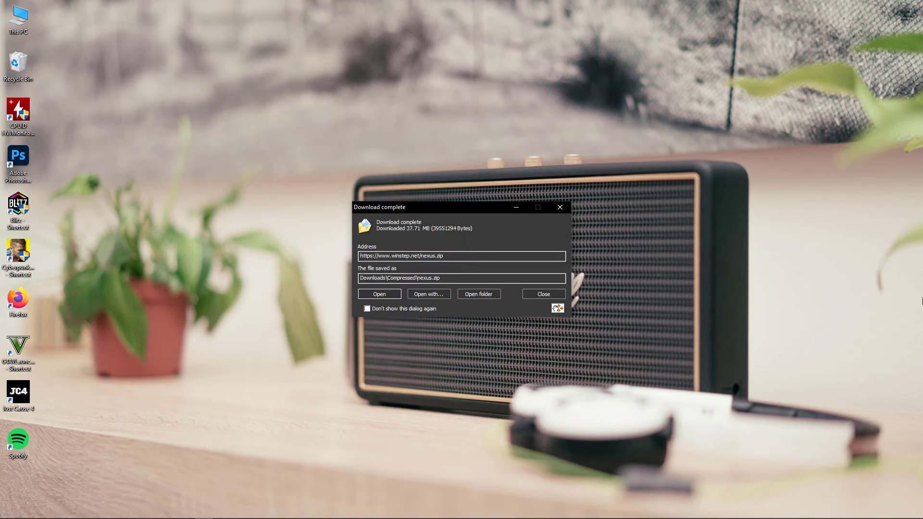
{"action": "left_click", "coordinate": [565, 207]}
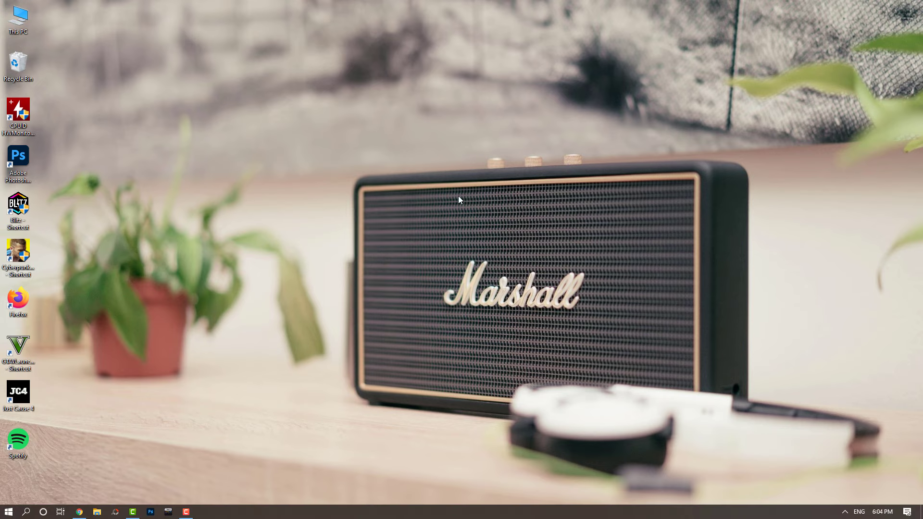
Step: Extract nexus.zip from the Downloads folder into a nexus subfolder with 7-Zip, replacing all existing files
{"action": "double_click", "coordinate": [29, 23]}
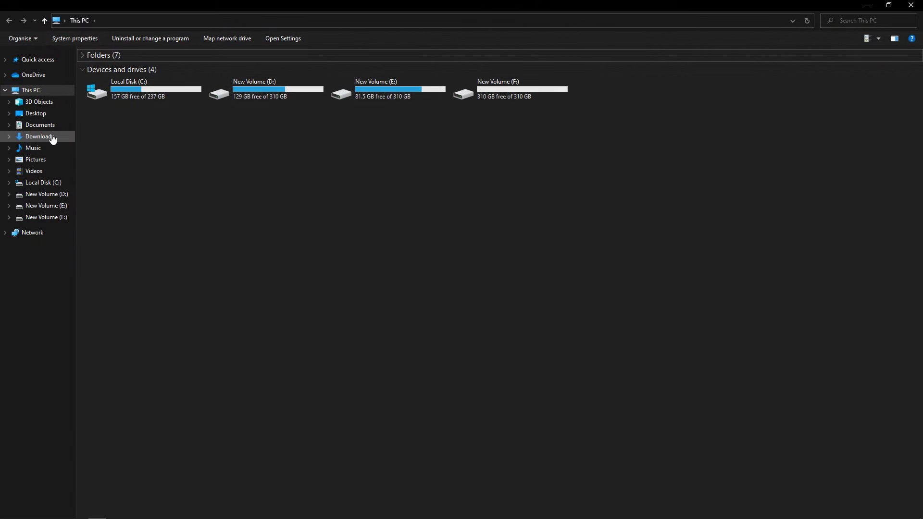
{"action": "left_click", "coordinate": [39, 136]}
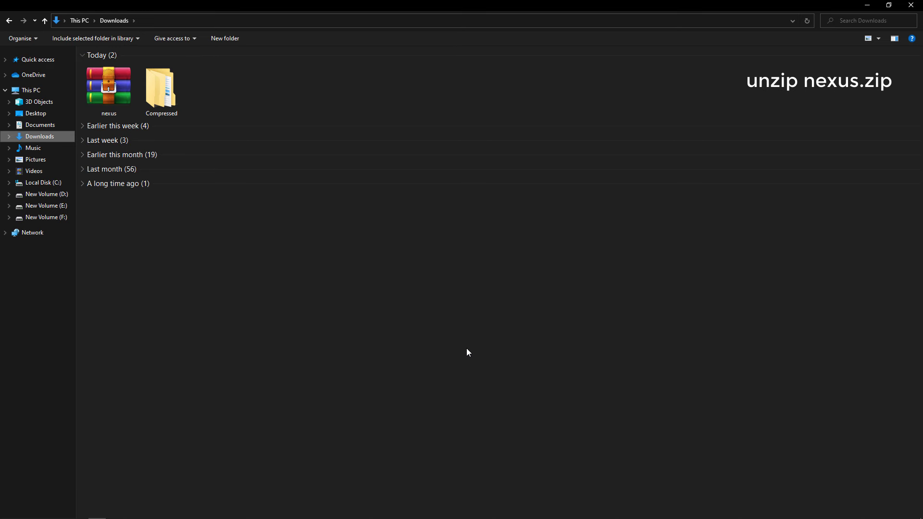
{"action": "right_click", "coordinate": [100, 83]}
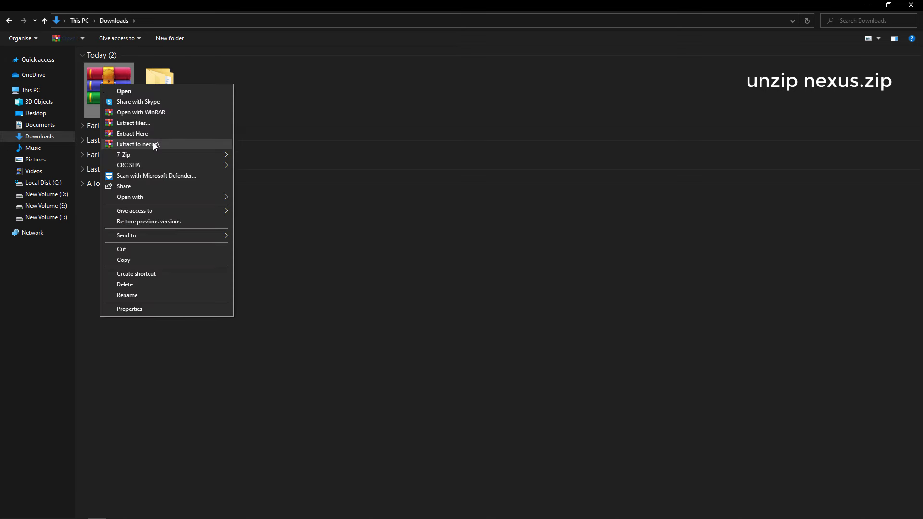
{"action": "mouse_move", "coordinate": [175, 157]}
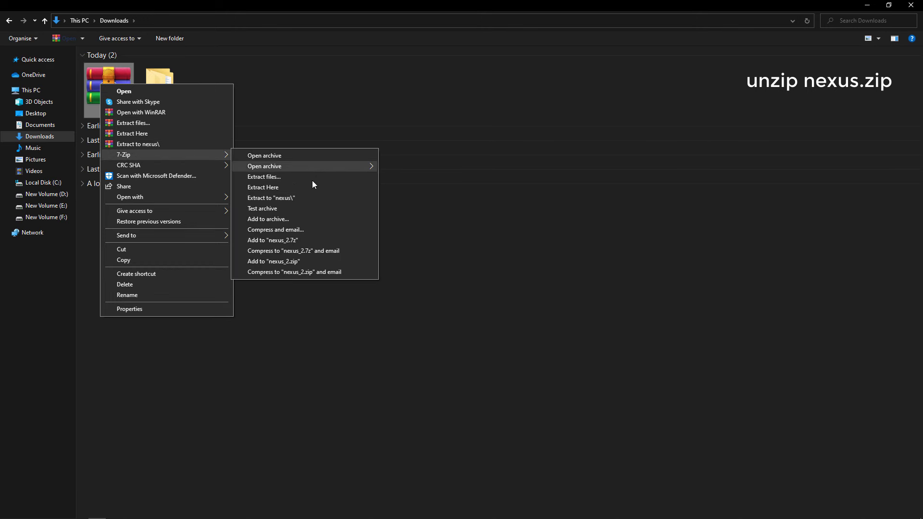
{"action": "left_click", "coordinate": [316, 198]}
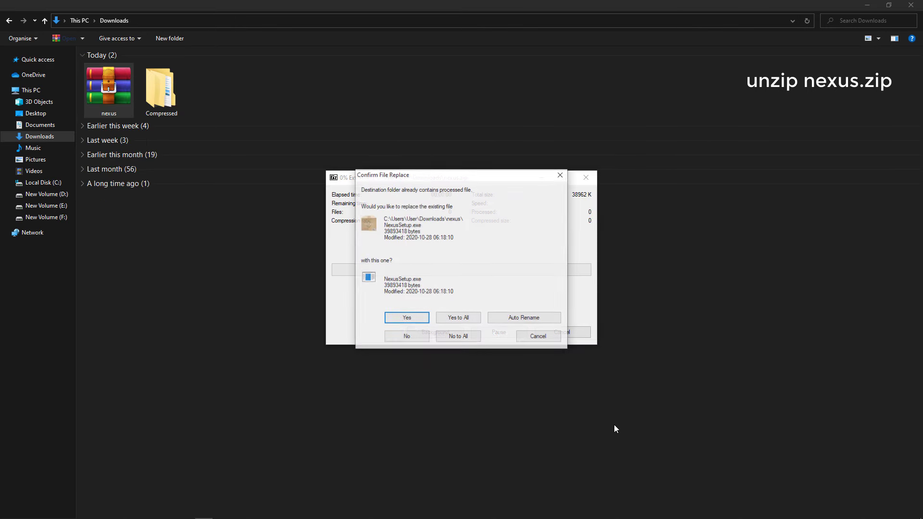
{"action": "left_click", "coordinate": [443, 317]}
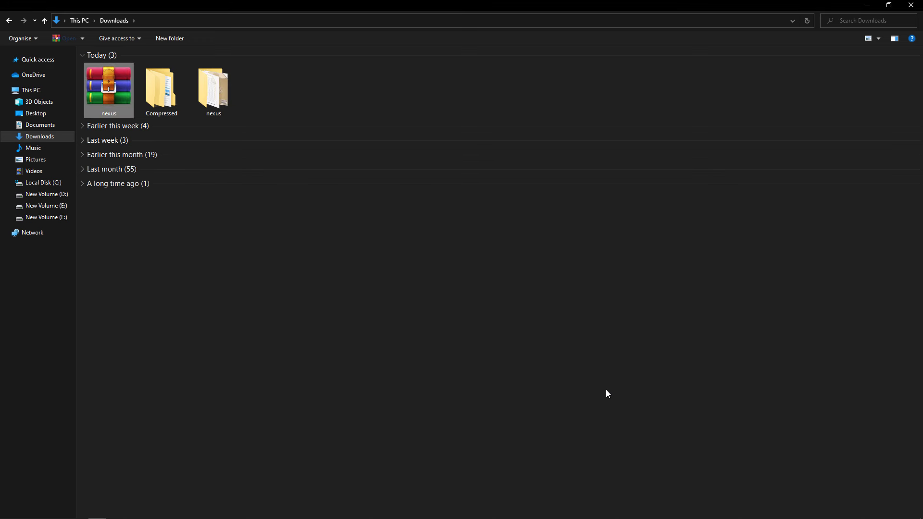
{"action": "left_click", "coordinate": [606, 390]}
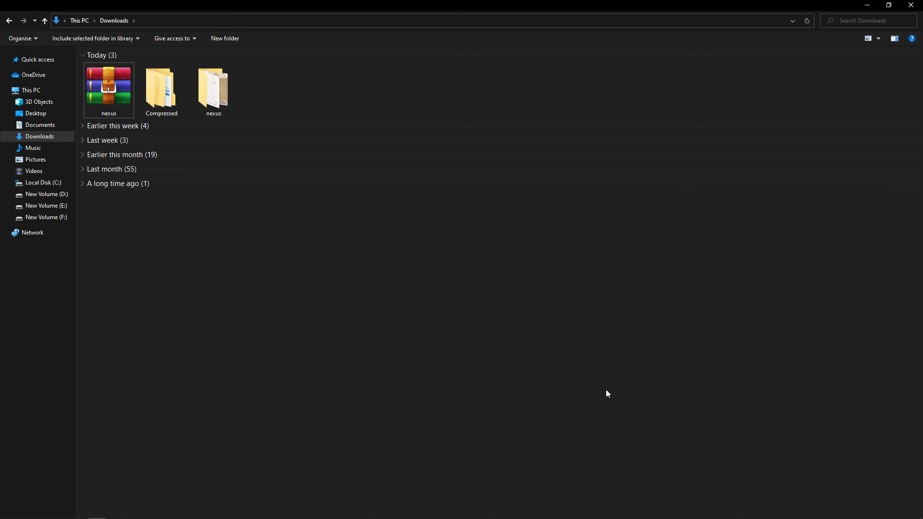
Step: Run NexusSetup from the extracted nexus folder with English as the setup language
{"action": "double_click", "coordinate": [223, 97]}
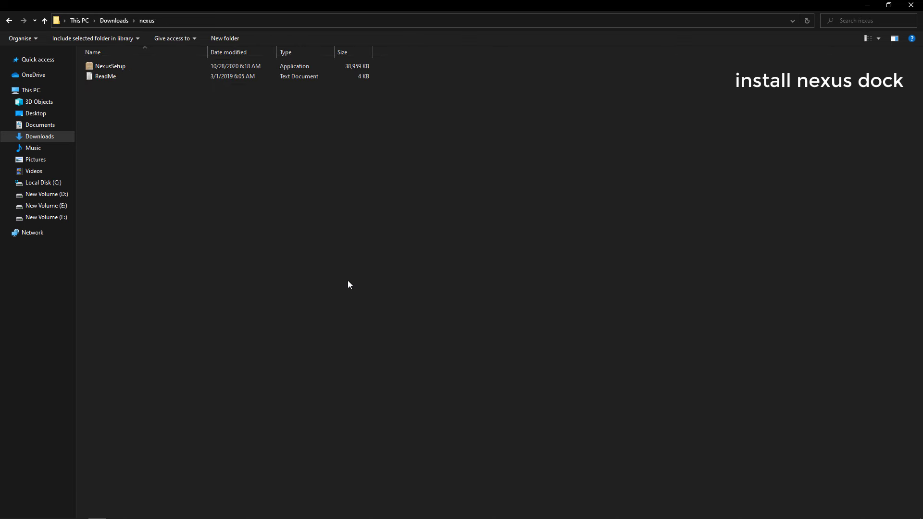
{"action": "left_click", "coordinate": [135, 66]}
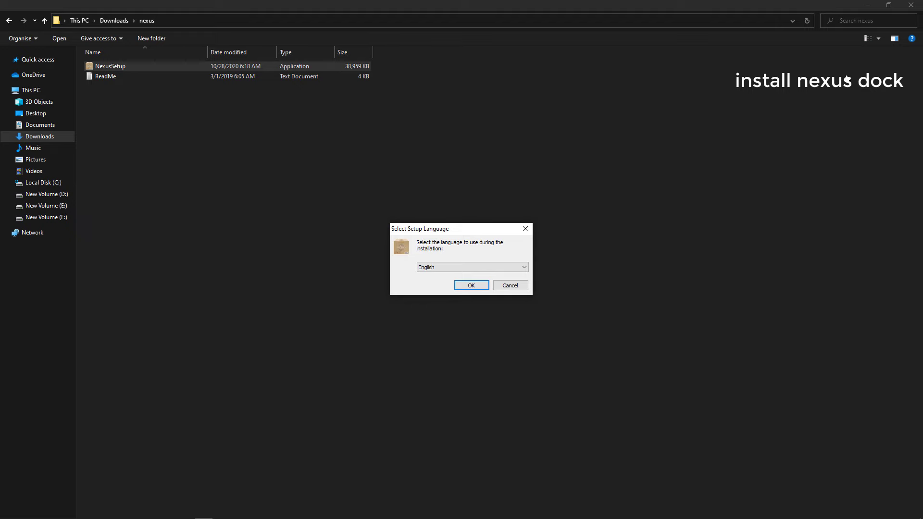
{"action": "left_click", "coordinate": [861, 9]}
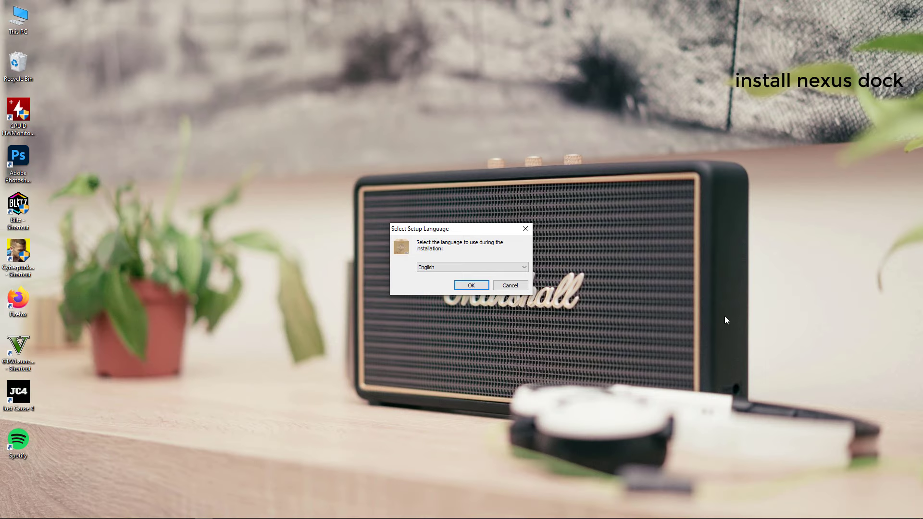
{"action": "left_click", "coordinate": [472, 285]}
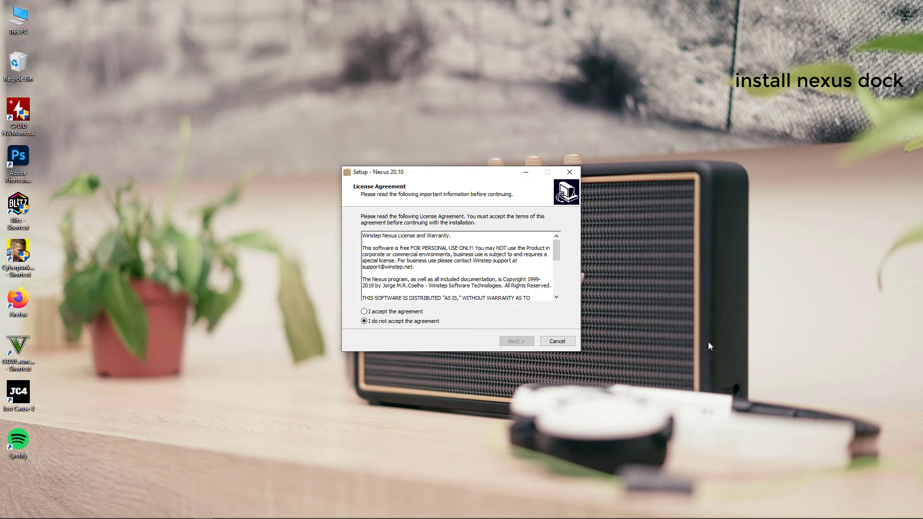
Step: Accept the licence agreement, install Nexus into C:\Program Files (x86)\Winstep and launch it on finishing
{"action": "left_click", "coordinate": [364, 311]}
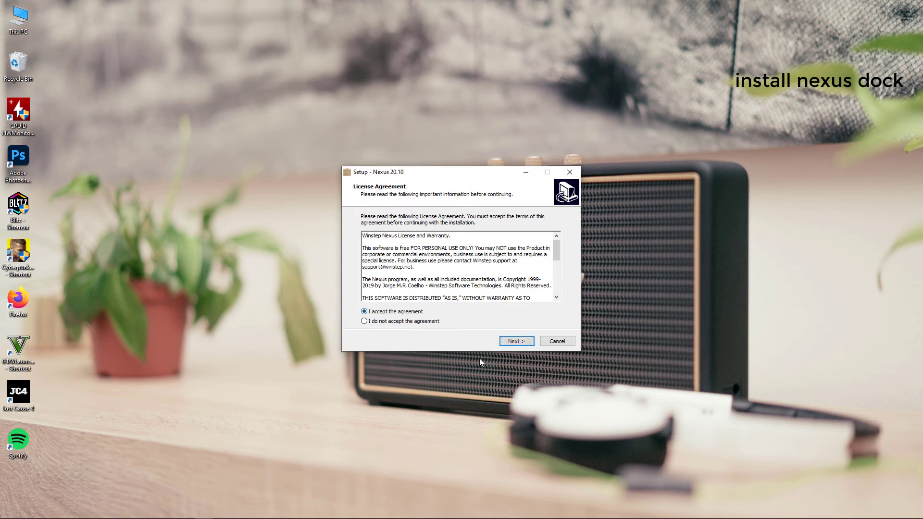
{"action": "left_click", "coordinate": [516, 341]}
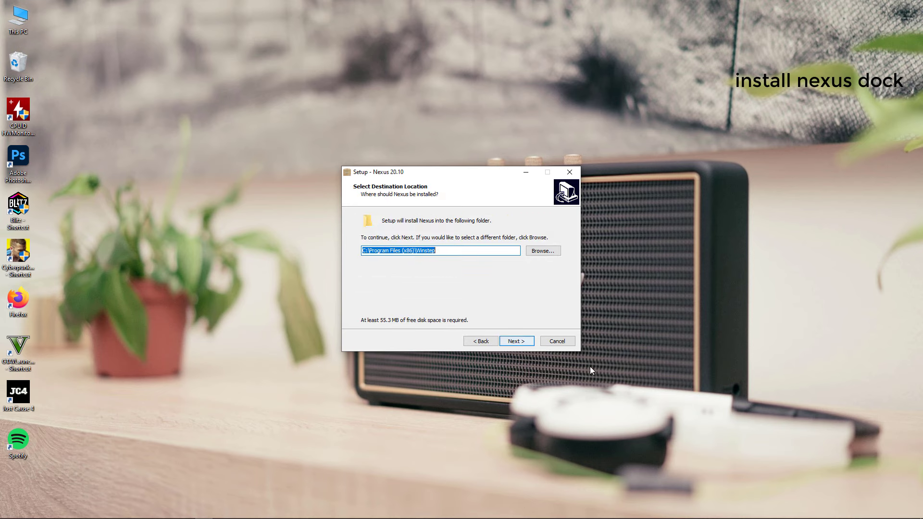
{"action": "left_click", "coordinate": [522, 345]}
{"action": "left_click", "coordinate": [526, 344]}
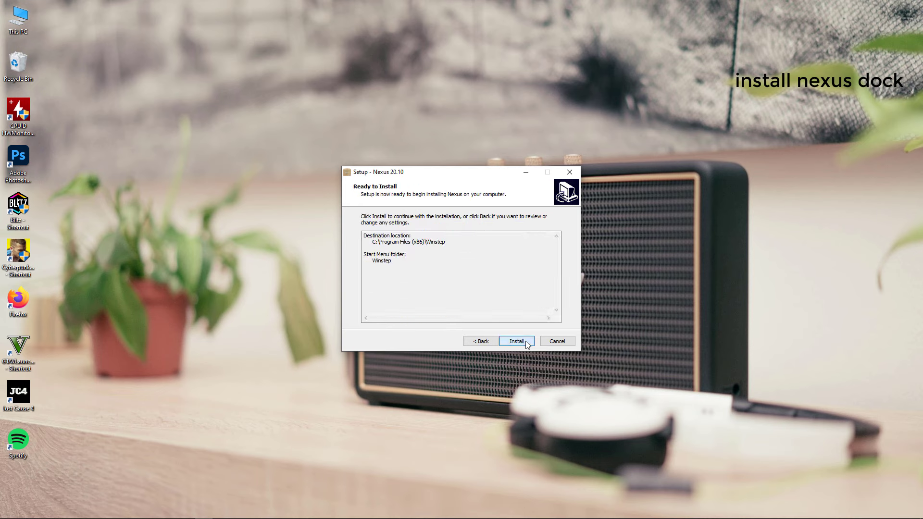
{"action": "left_click", "coordinate": [527, 344]}
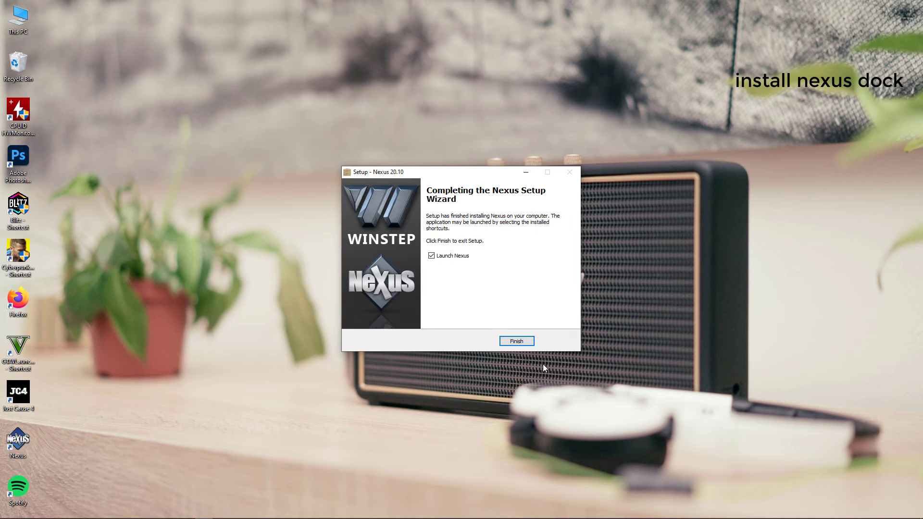
{"action": "left_click", "coordinate": [518, 341]}
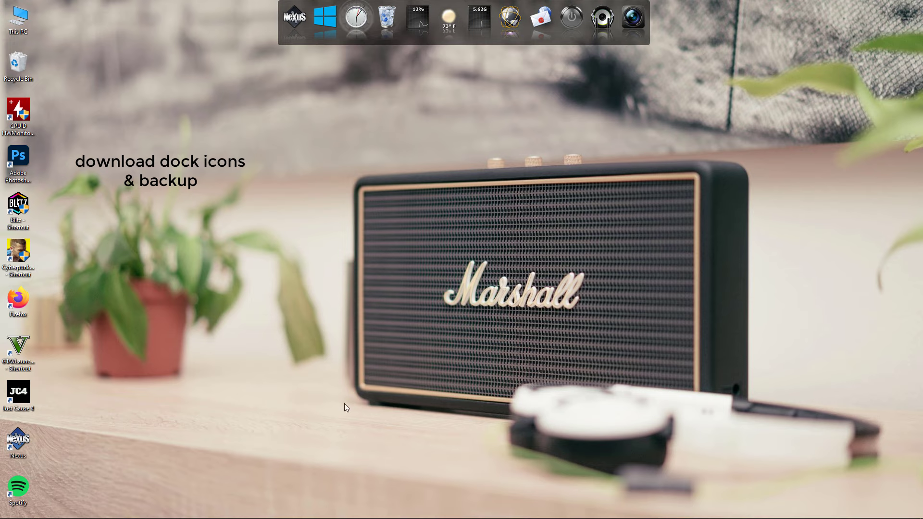
Step: Switch to Chrome and download the Classy Desktop Dock Icons & Backup .7z archive from Google Drive with the download manager
{"action": "mouse_move", "coordinate": [149, 517]}
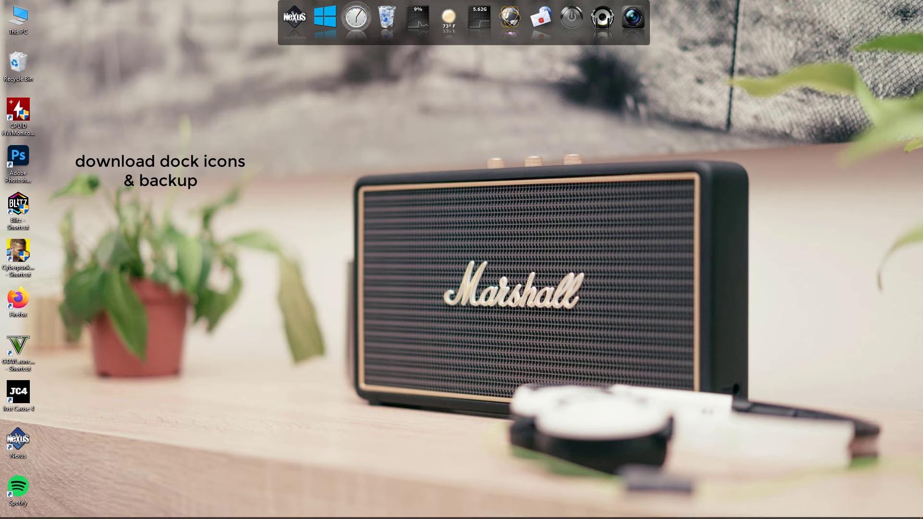
{"action": "left_click", "coordinate": [80, 512]}
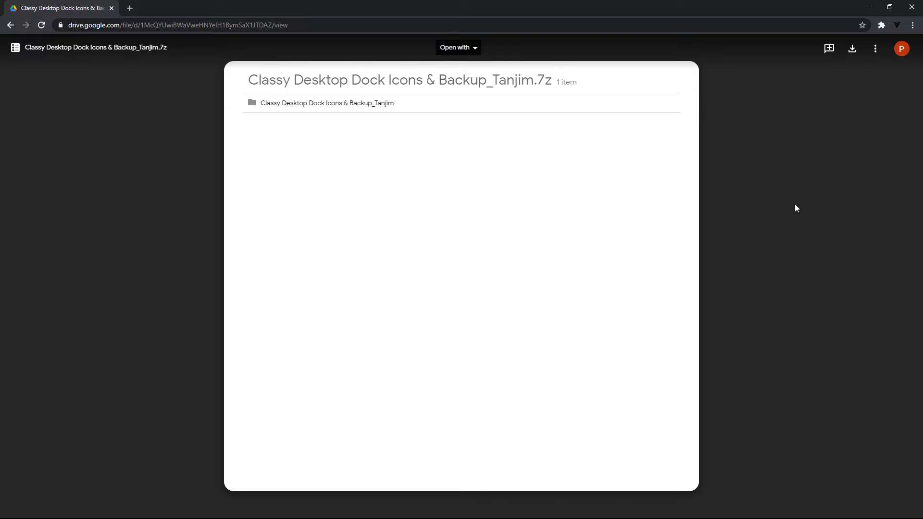
{"action": "left_click", "coordinate": [852, 48]}
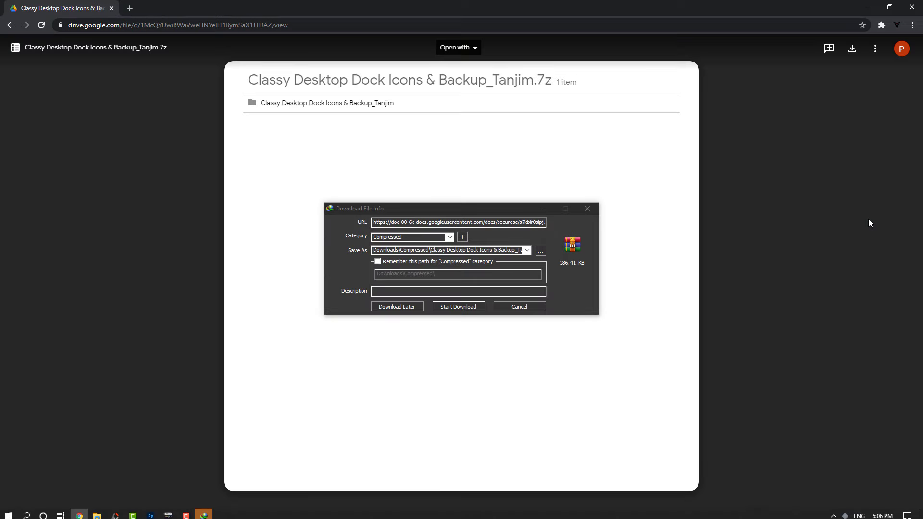
{"action": "left_click", "coordinate": [867, 7]}
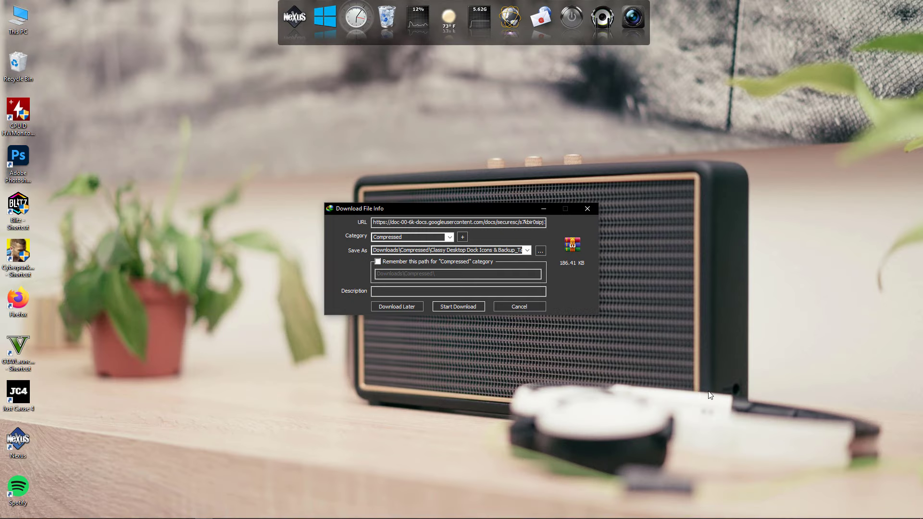
{"action": "left_click", "coordinate": [471, 307]}
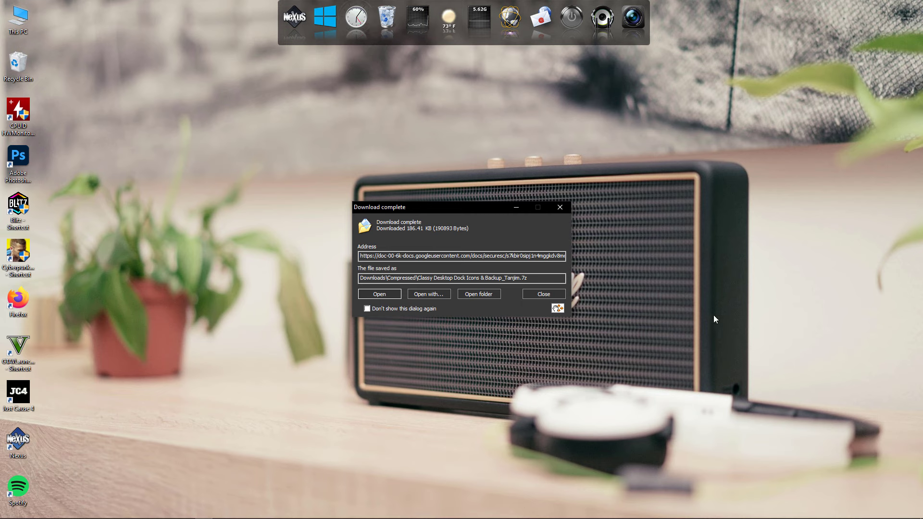
{"action": "left_click", "coordinate": [560, 208]}
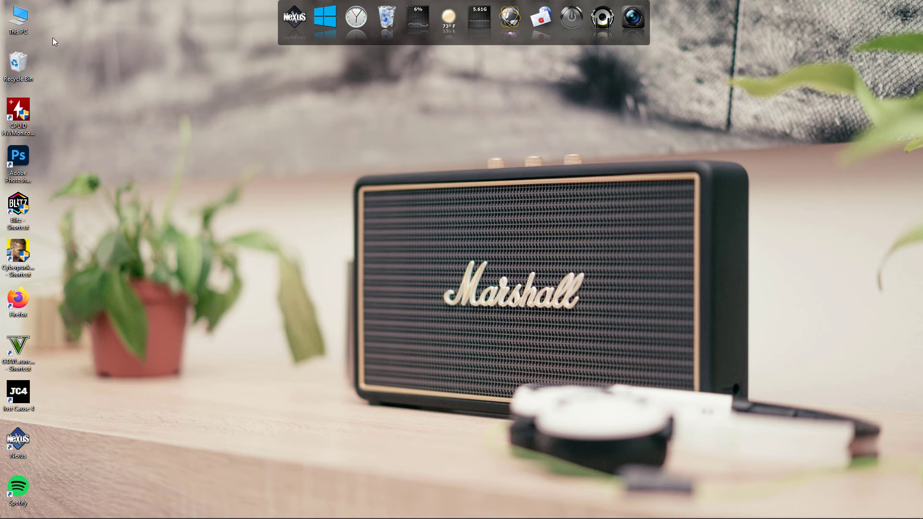
Step: Extract the Classy Desktop Dock Icons & Backup archive in Downloads into its own subfolder with 7-Zip
{"action": "double_click", "coordinate": [20, 20]}
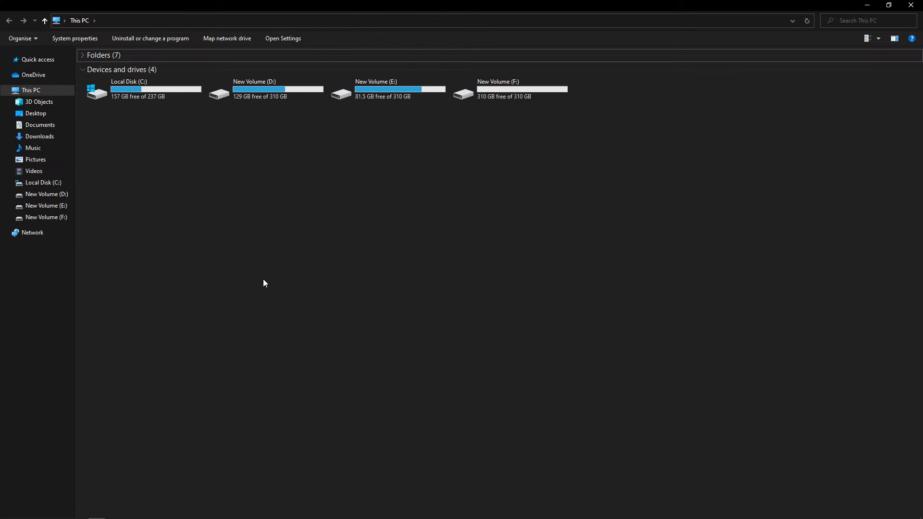
{"action": "left_click", "coordinate": [55, 136]}
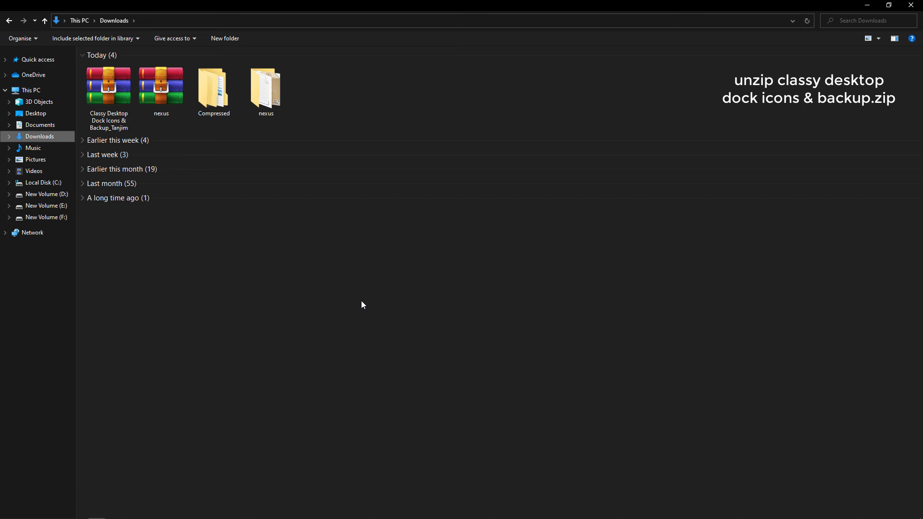
{"action": "right_click", "coordinate": [97, 84]}
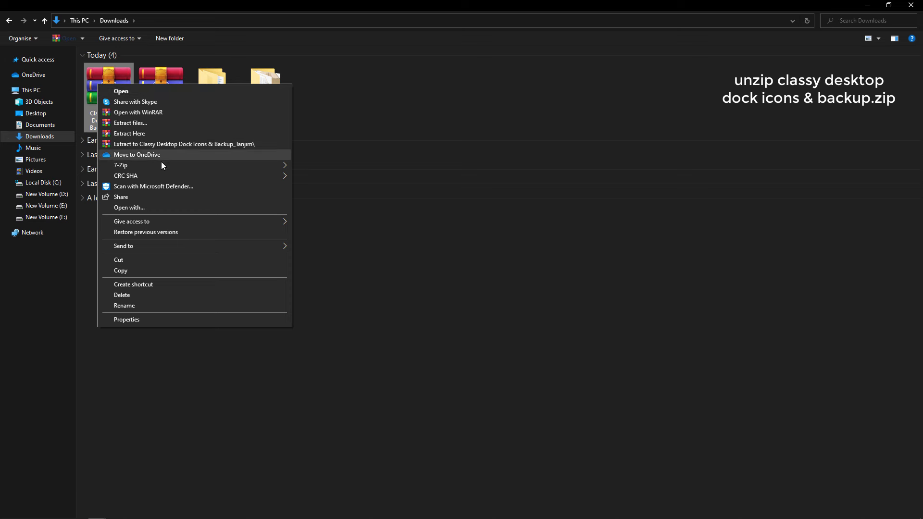
{"action": "mouse_move", "coordinate": [164, 166]}
{"action": "left_click", "coordinate": [374, 208]}
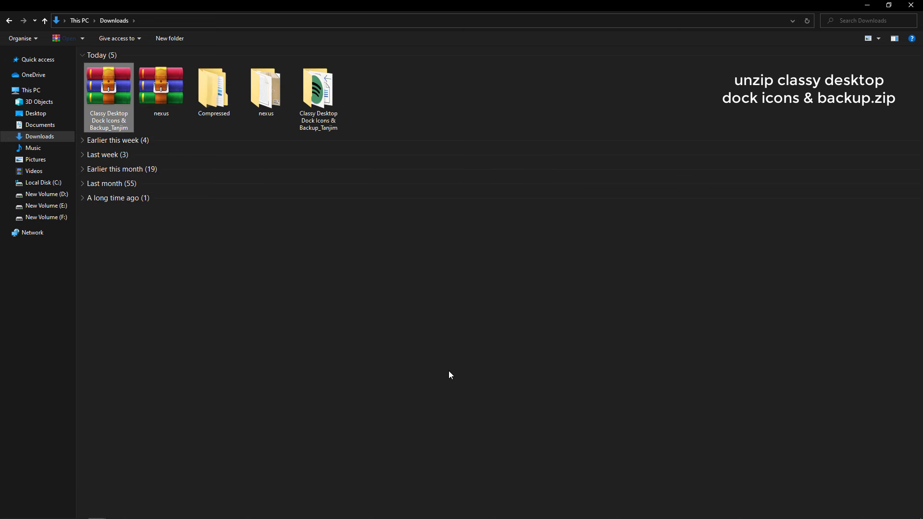
{"action": "left_click", "coordinate": [866, 6]}
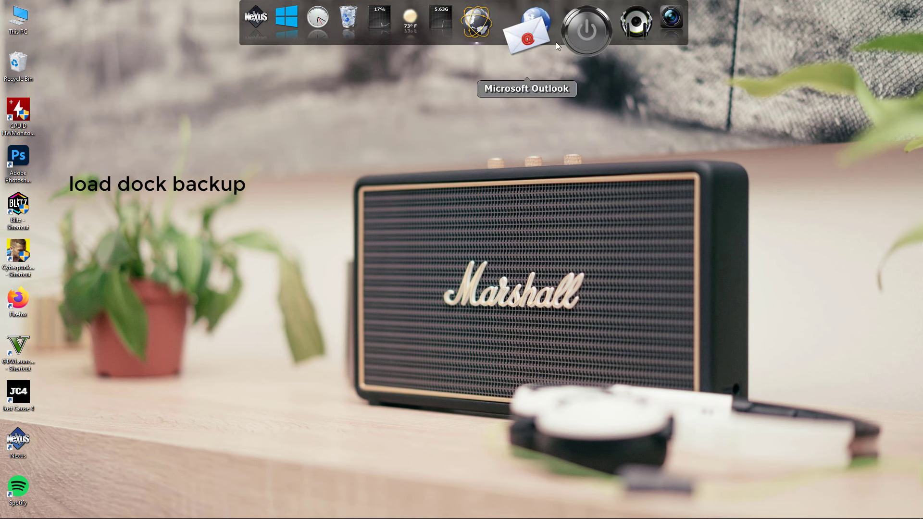
Step: Restore the dock configuration in the Nexus preferences from the wsbackup file in the extracted Classy Desktop Dock Icons & Backup folder
{"action": "right_click", "coordinate": [556, 42]}
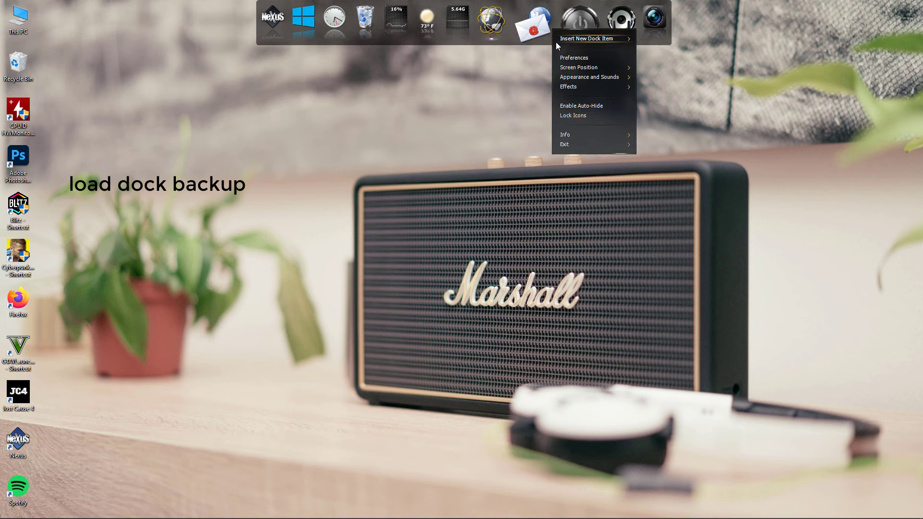
{"action": "left_click", "coordinate": [605, 58]}
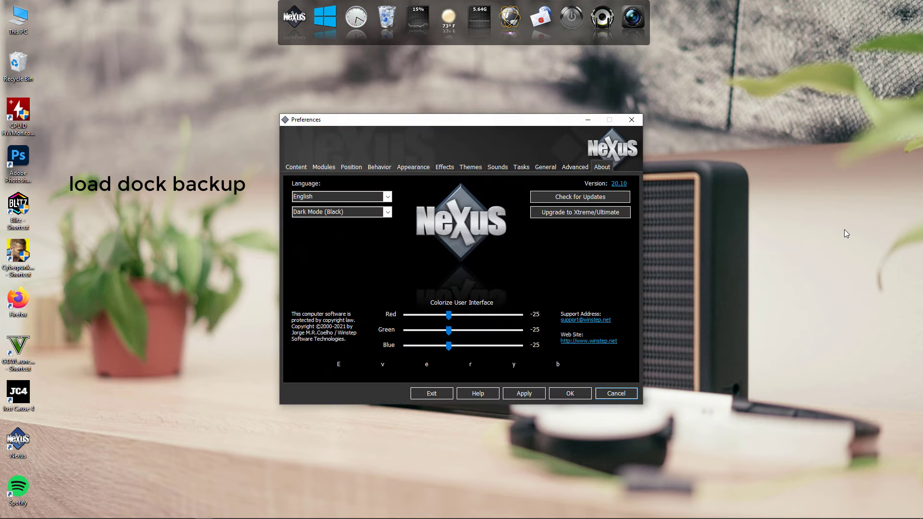
{"action": "left_click", "coordinate": [579, 167]}
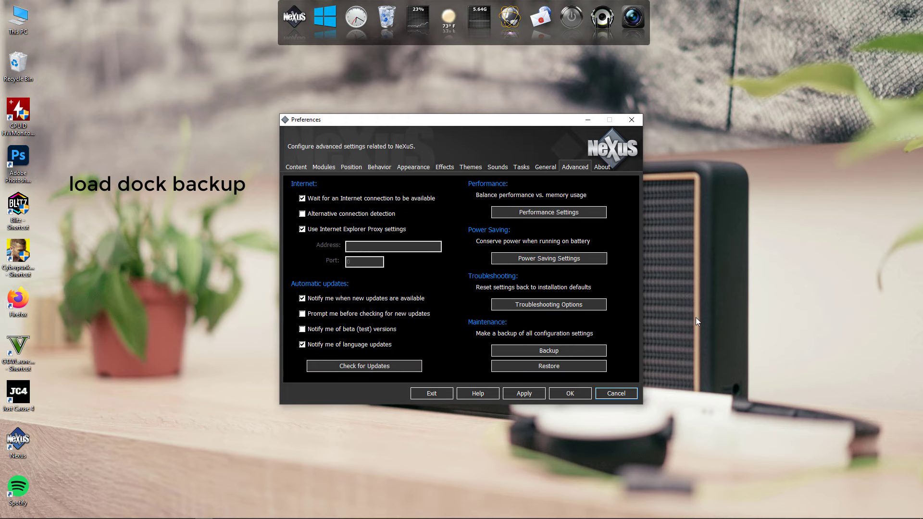
{"action": "left_click", "coordinate": [554, 367]}
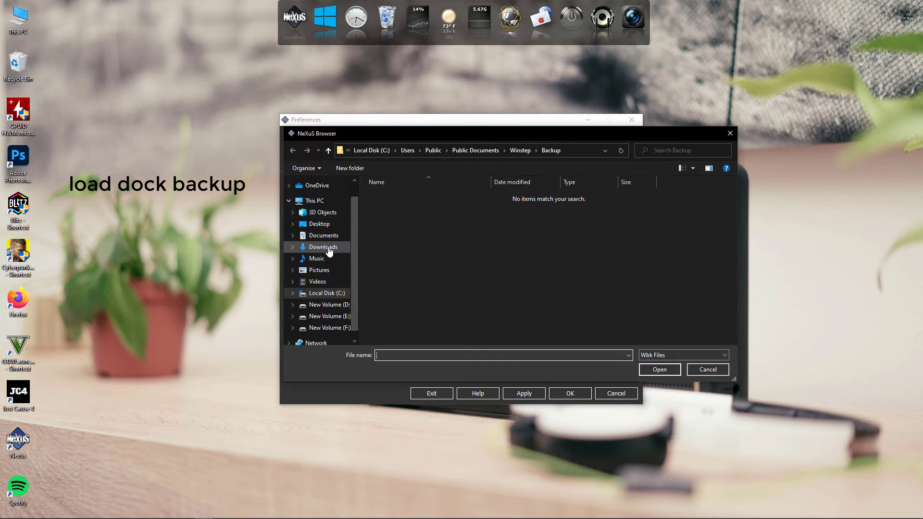
{"action": "left_click", "coordinate": [323, 247]}
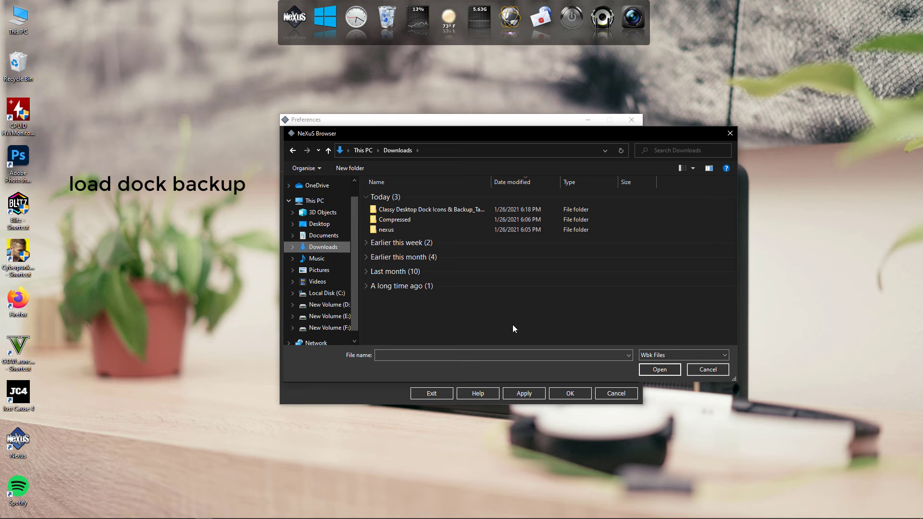
{"action": "double_click", "coordinate": [471, 212]}
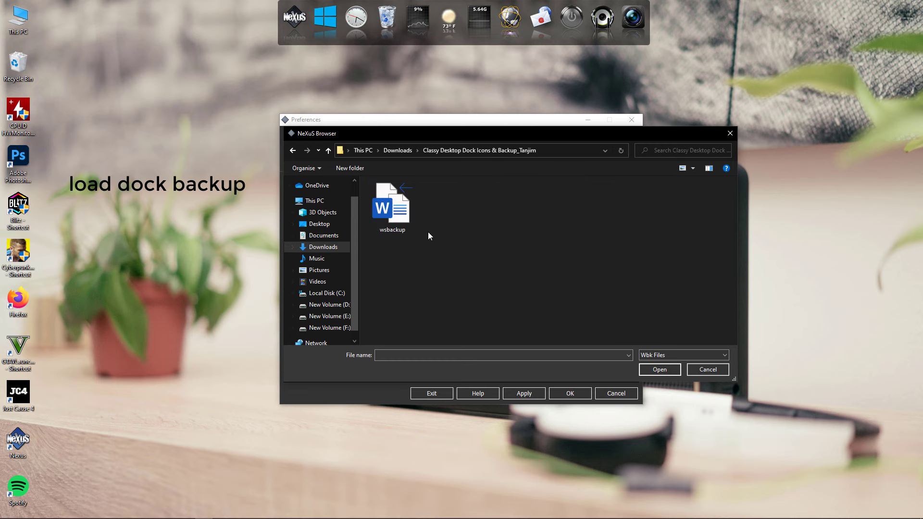
{"action": "left_click", "coordinate": [392, 206]}
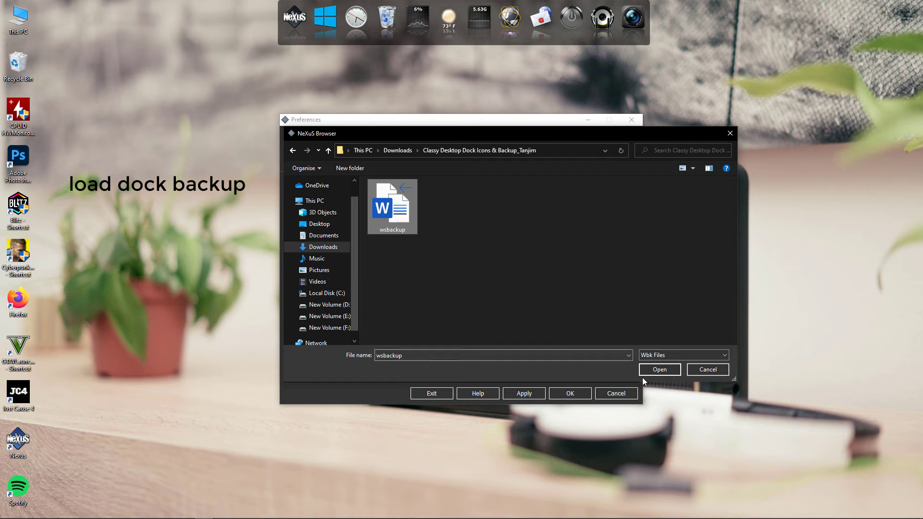
{"action": "left_click", "coordinate": [654, 369]}
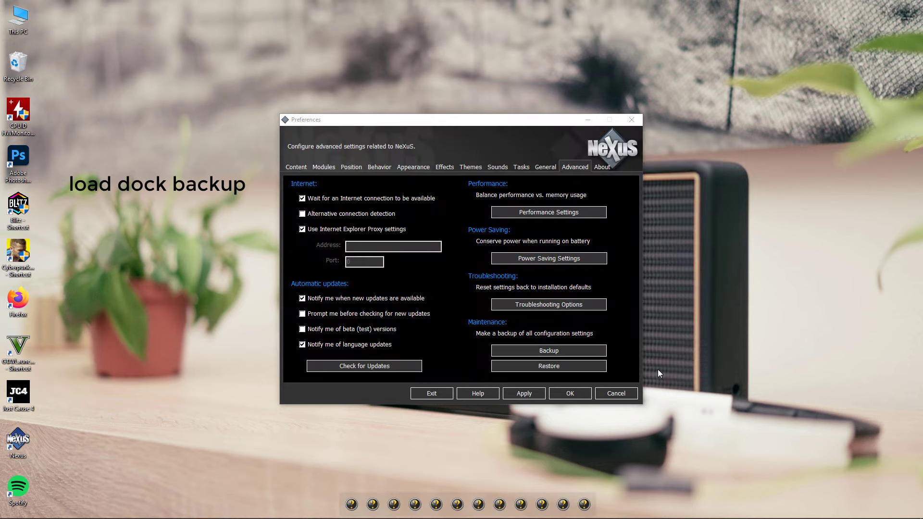
{"action": "left_click", "coordinate": [572, 393]}
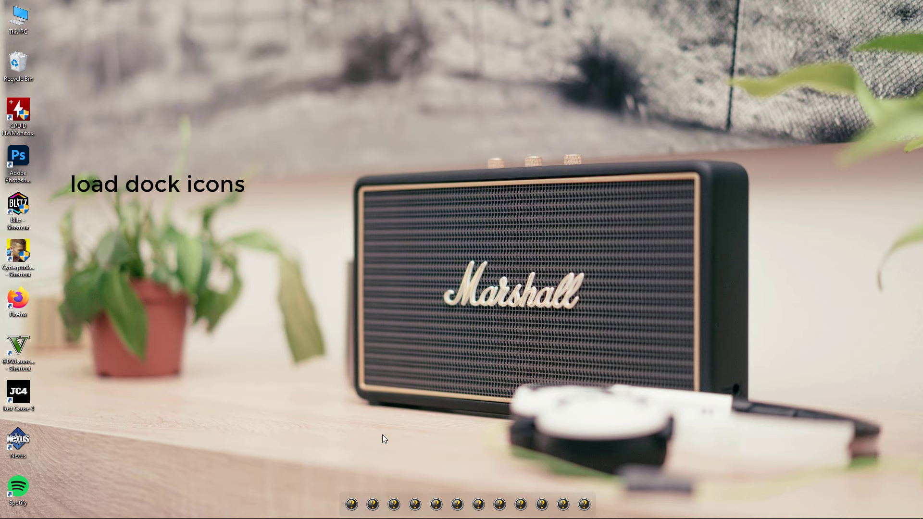
Step: Change the Start Menu dock item's icon to image 1 from the extracted Classy Desktop Dock Icons & Backup folder
{"action": "right_click", "coordinate": [349, 506]}
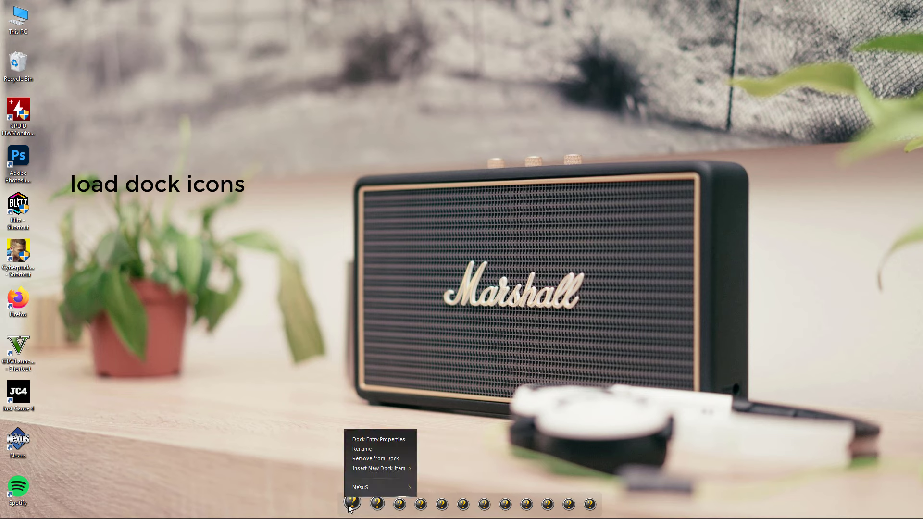
{"action": "left_click", "coordinate": [395, 439]}
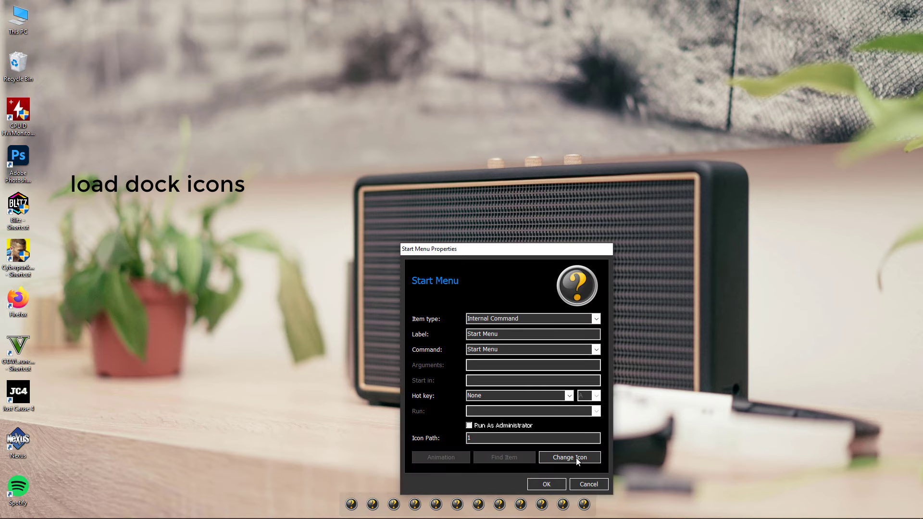
{"action": "left_click", "coordinate": [575, 456]}
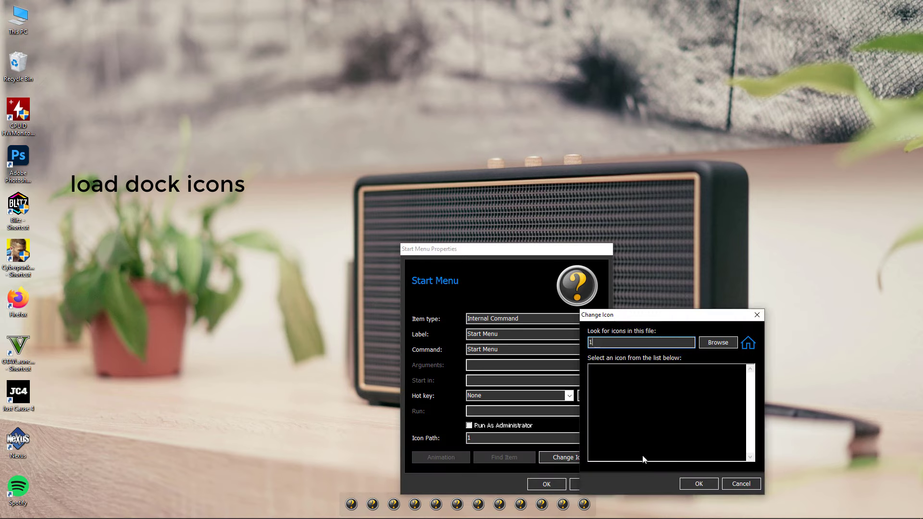
{"action": "left_click", "coordinate": [717, 343]}
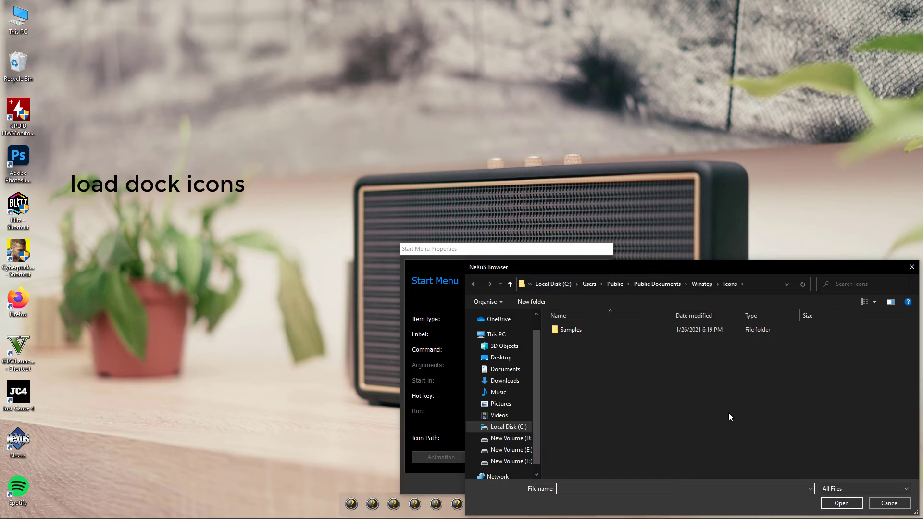
{"action": "left_click", "coordinate": [507, 381]}
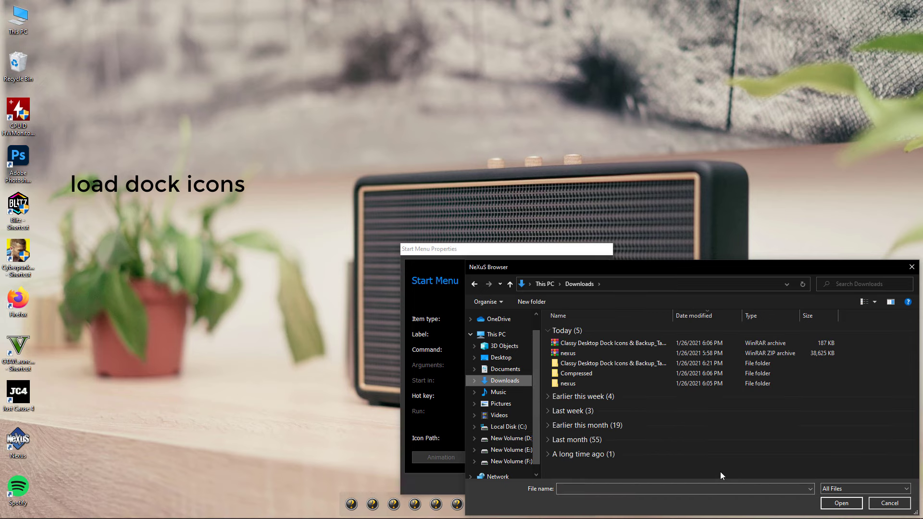
{"action": "double_click", "coordinate": [659, 365]}
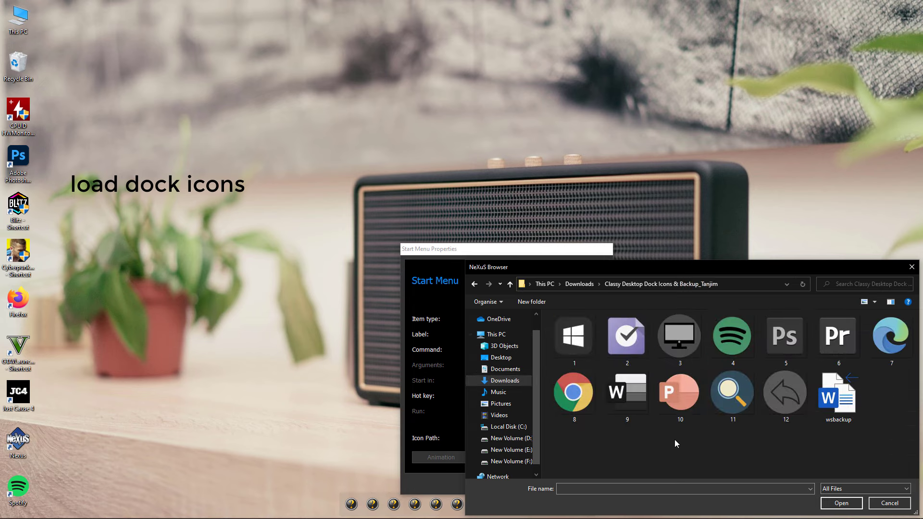
{"action": "left_click", "coordinate": [596, 362]}
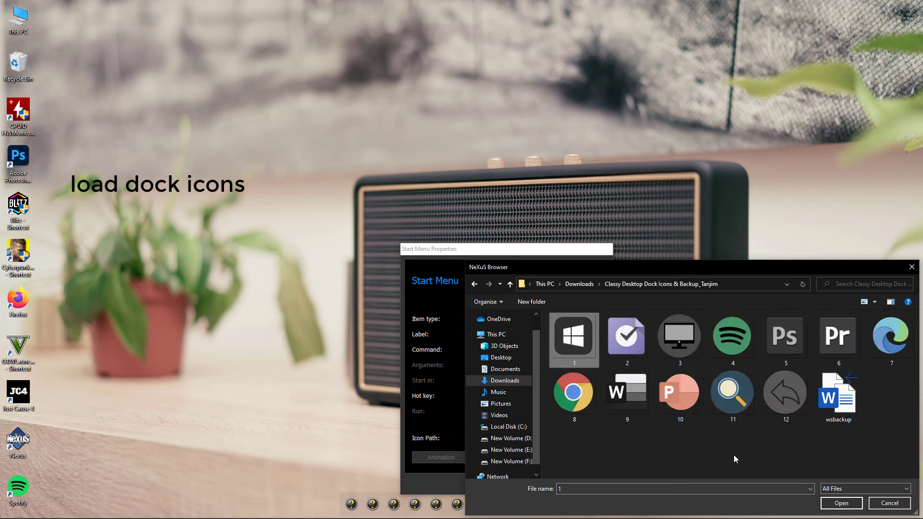
{"action": "left_click", "coordinate": [834, 503]}
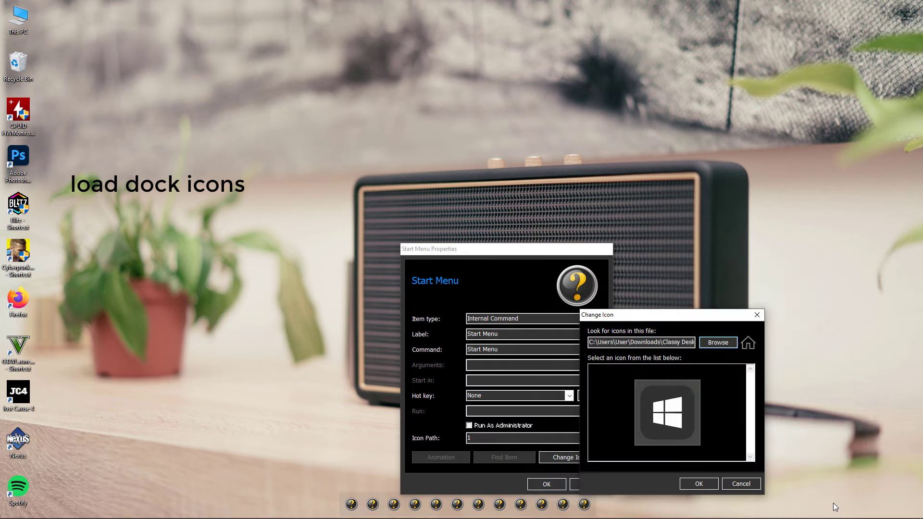
{"action": "left_click", "coordinate": [705, 483]}
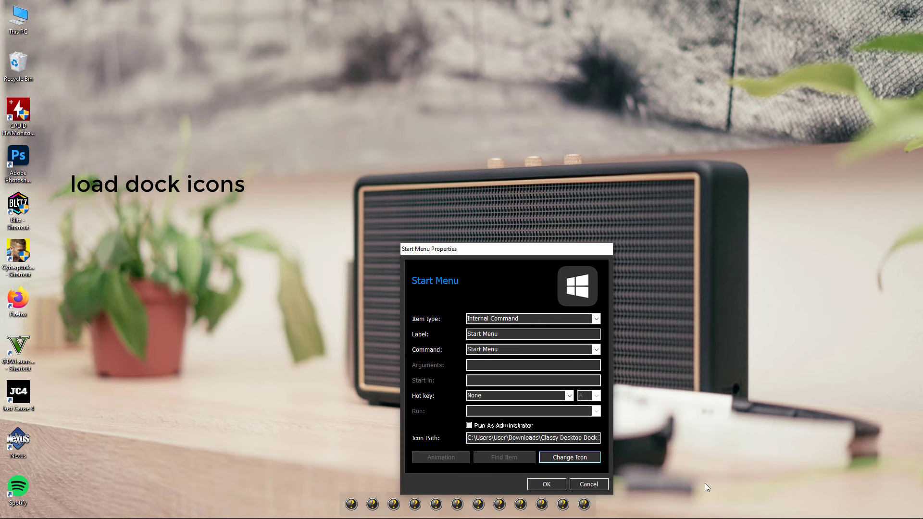
{"action": "left_click", "coordinate": [546, 484]}
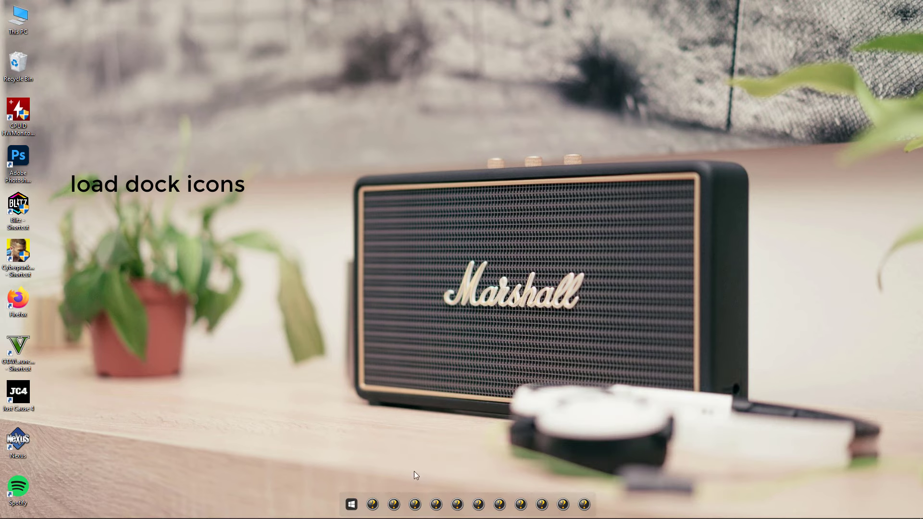
Step: Change the Task View dock item's icon to image 2 from the extracted Classy Desktop Dock Icons & Backup folder
{"action": "right_click", "coordinate": [372, 503]}
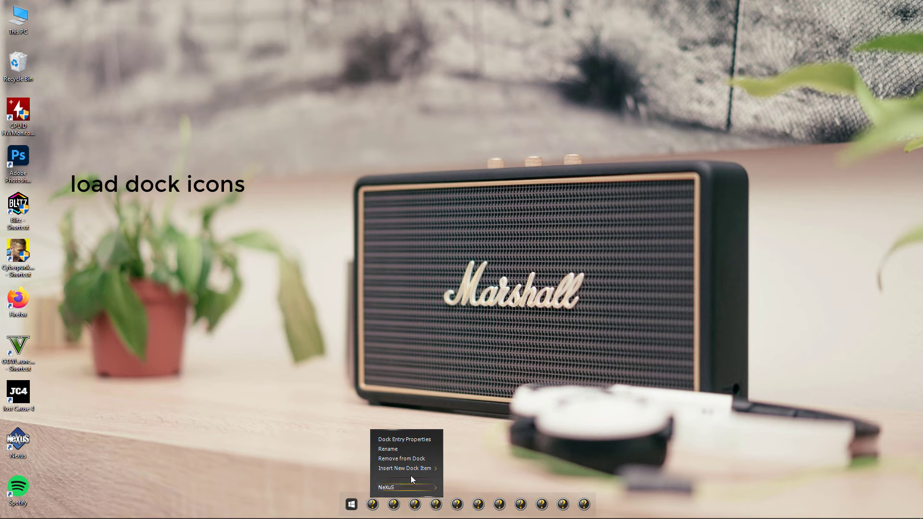
{"action": "left_click", "coordinate": [429, 440]}
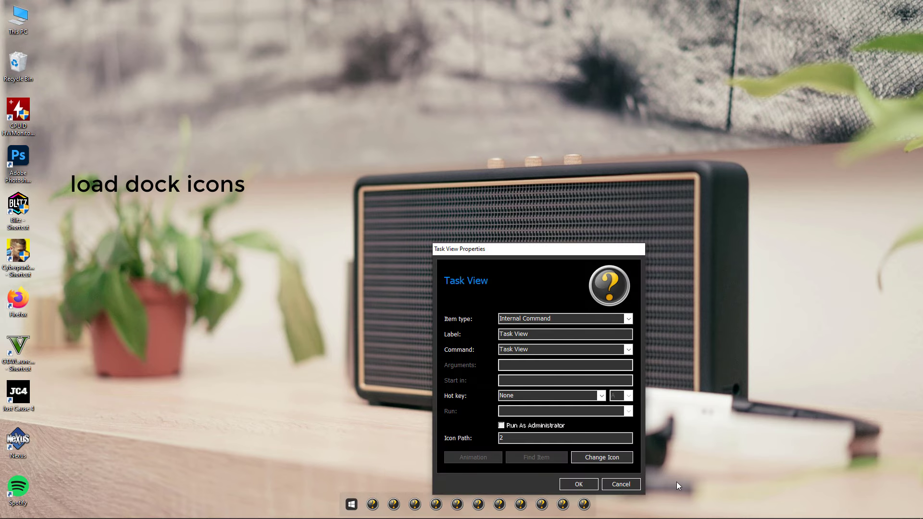
{"action": "left_click", "coordinate": [611, 457]}
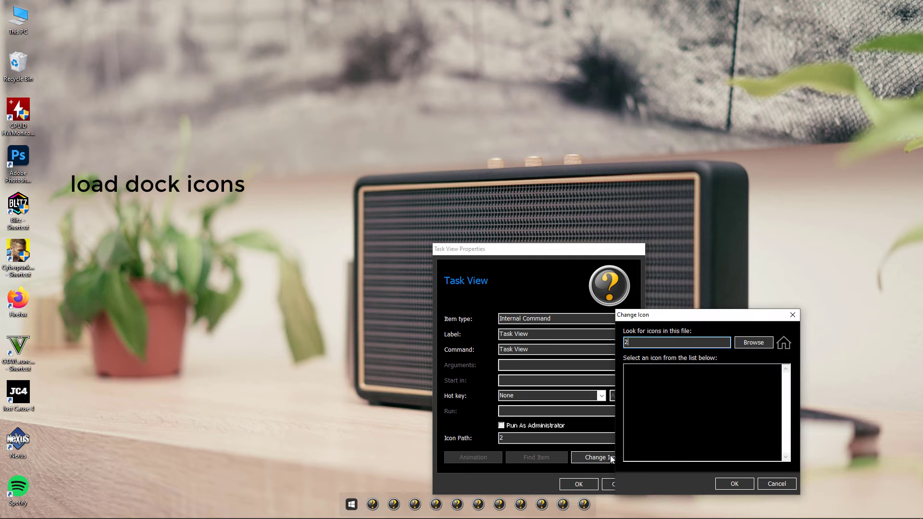
{"action": "left_click", "coordinate": [751, 342]}
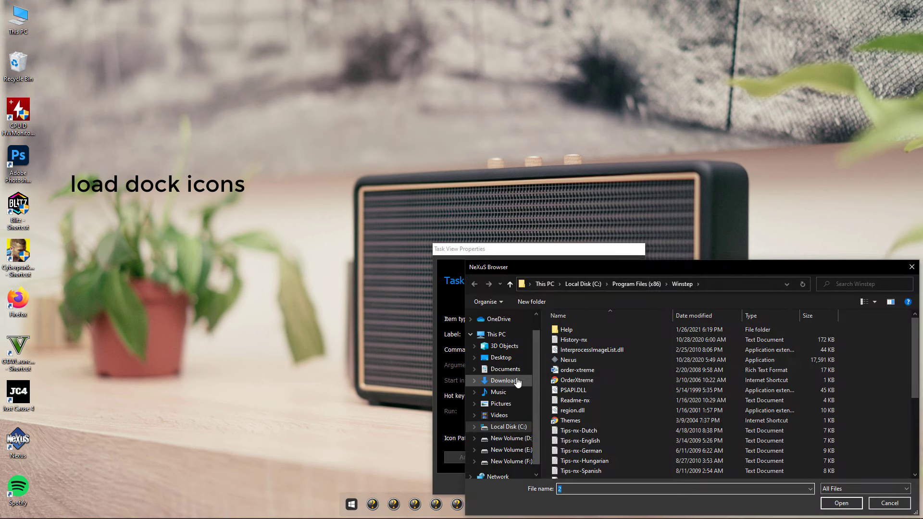
{"action": "left_click", "coordinate": [517, 382]}
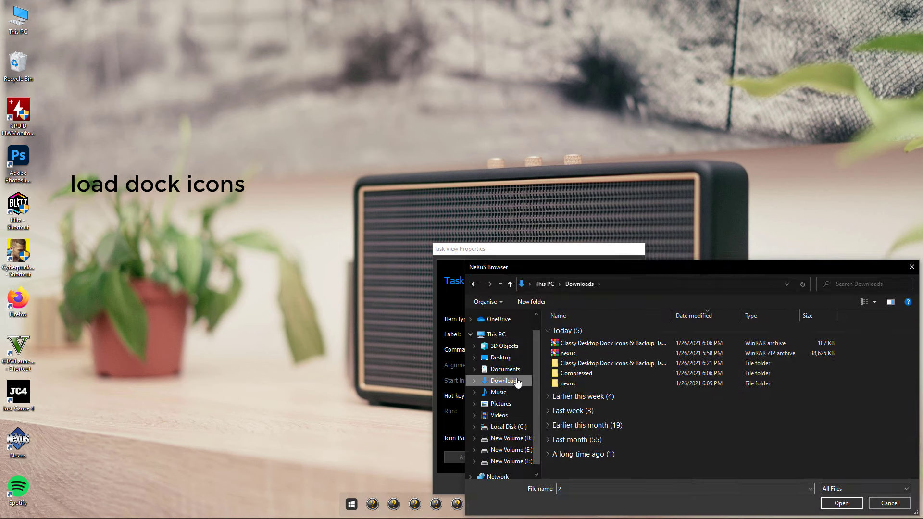
{"action": "left_click", "coordinate": [644, 366]}
{"action": "double_click", "coordinate": [643, 363]}
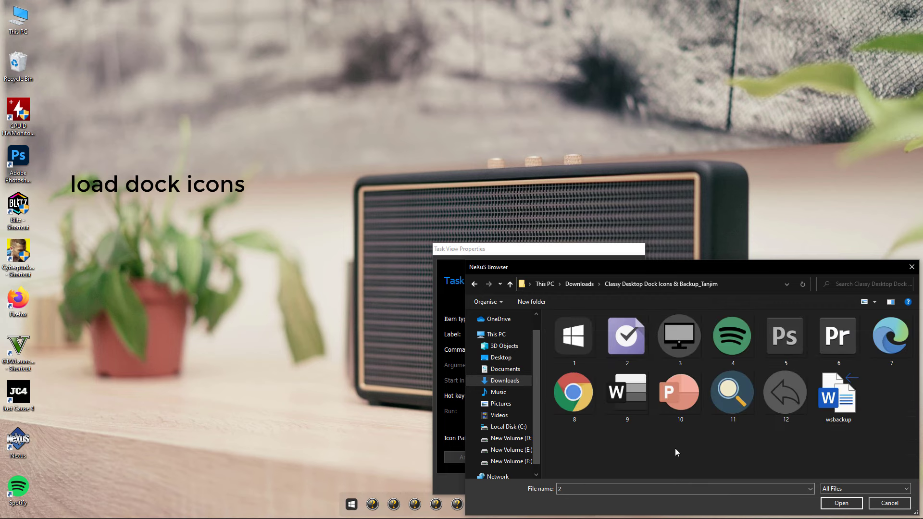
{"action": "left_click", "coordinate": [830, 504]}
{"action": "left_click", "coordinate": [733, 502]}
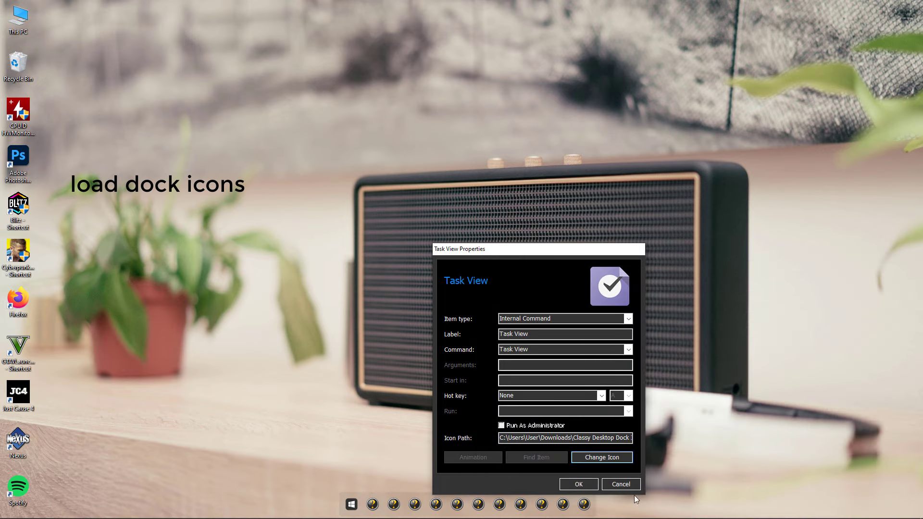
{"action": "left_click", "coordinate": [584, 484]}
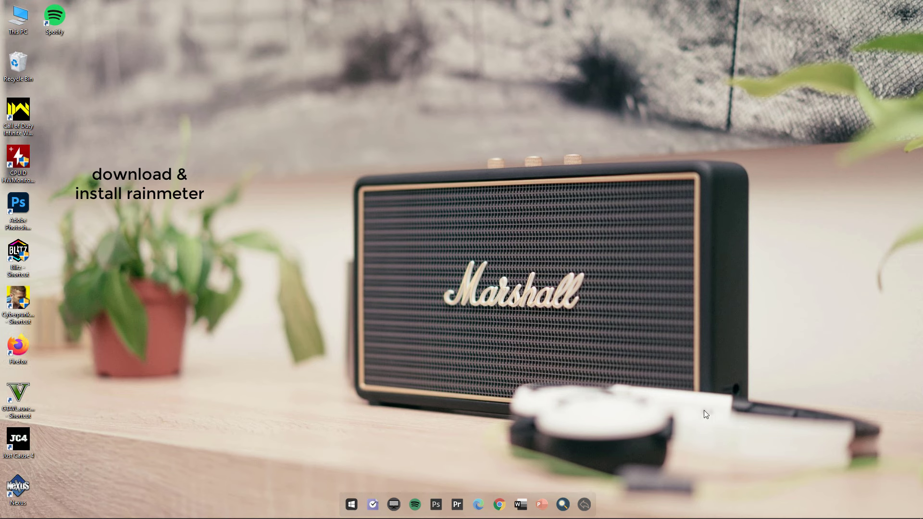
Step: Switch to Chrome, download the Rainmeter 4.4 Beta Release r3412 from rainmeter.net and launch its installer
{"action": "left_click", "coordinate": [496, 498]}
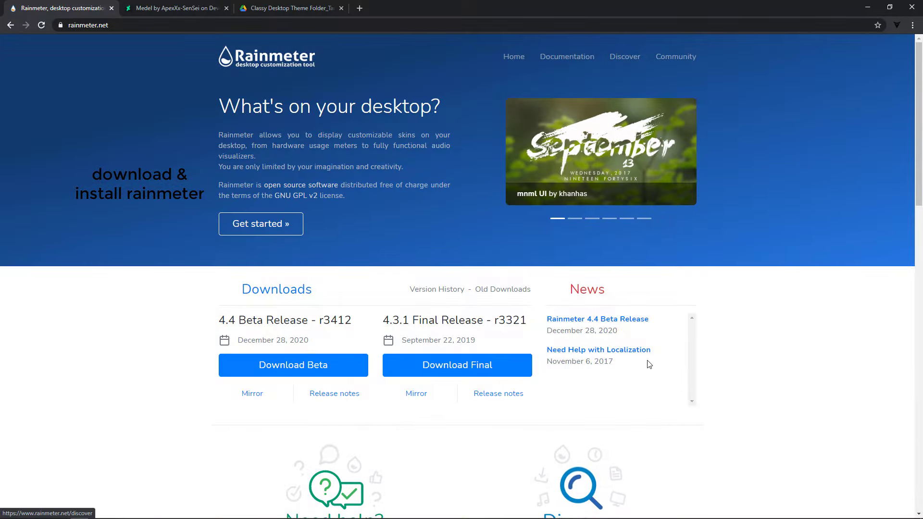
{"action": "scroll", "coordinate": [791, 386], "scroll_direction": "down", "scroll_amount": 1}
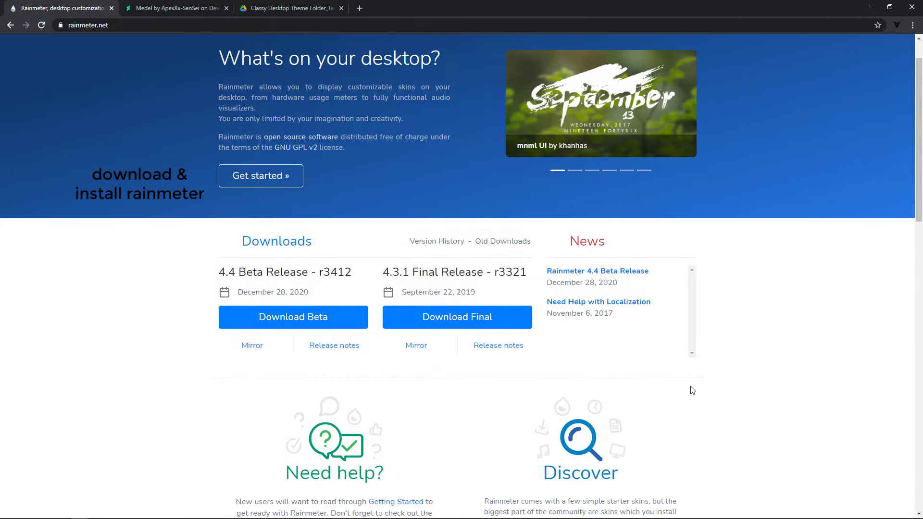
{"action": "left_click", "coordinate": [285, 318]}
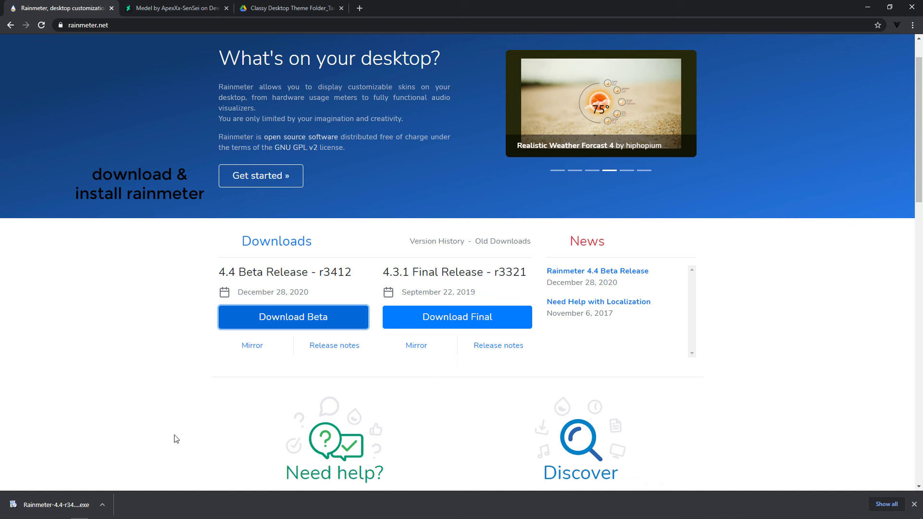
{"action": "left_click", "coordinate": [101, 505]}
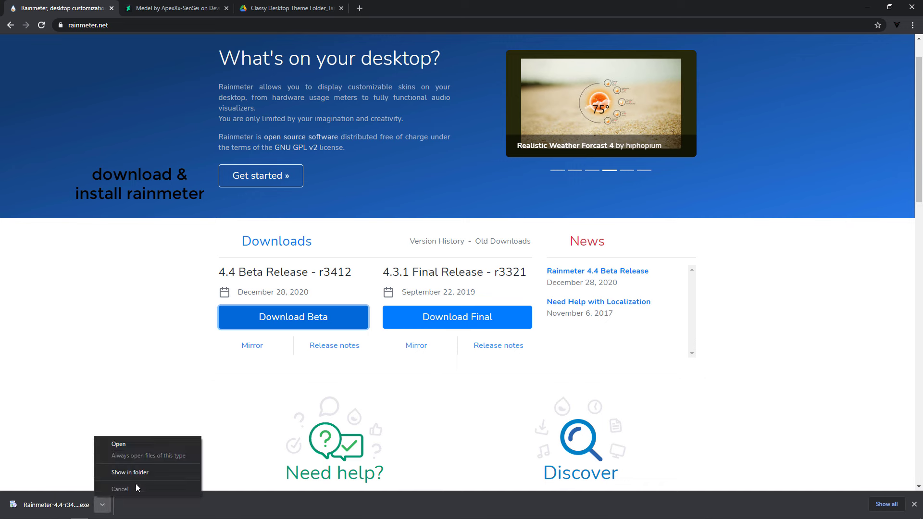
{"action": "left_click", "coordinate": [140, 446]}
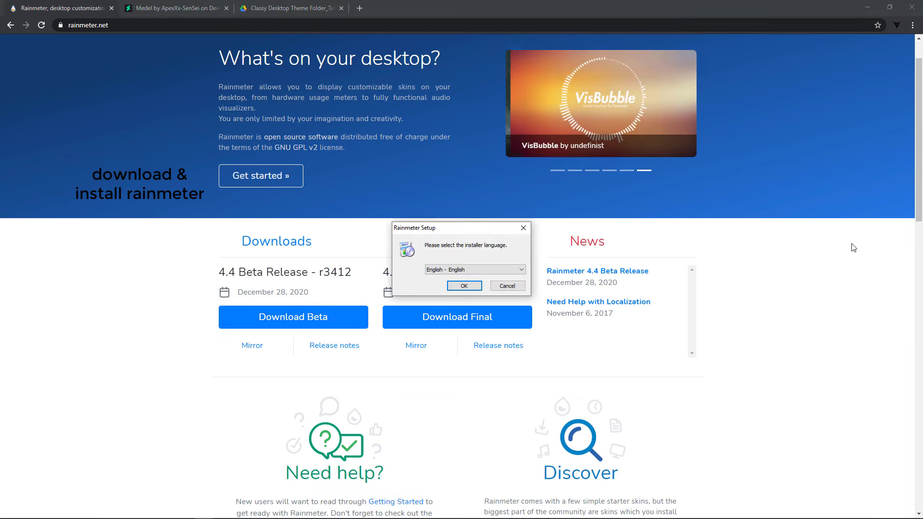
Step: Install Rainmeter in English as a standard 64-bit installation in C:\Program Files\Rainmeter, launching on startup, and run it
{"action": "left_click", "coordinate": [867, 7]}
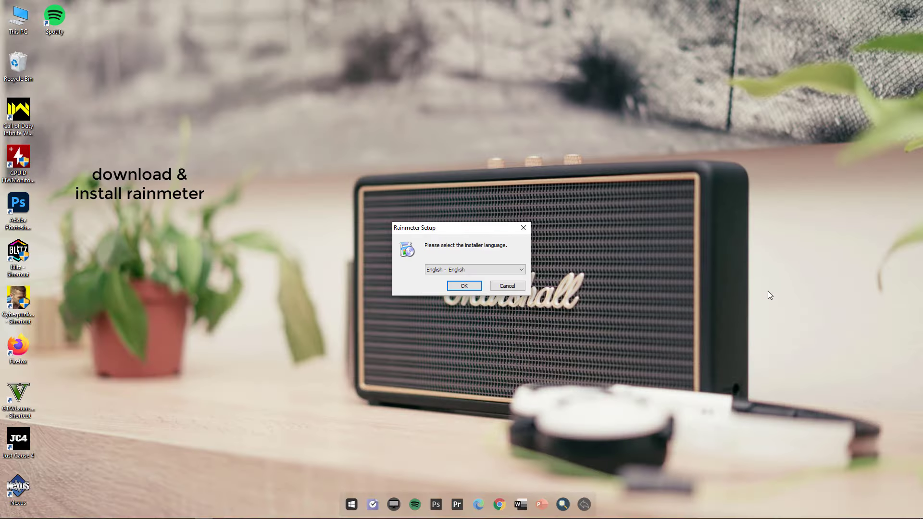
{"action": "left_click", "coordinate": [465, 286]}
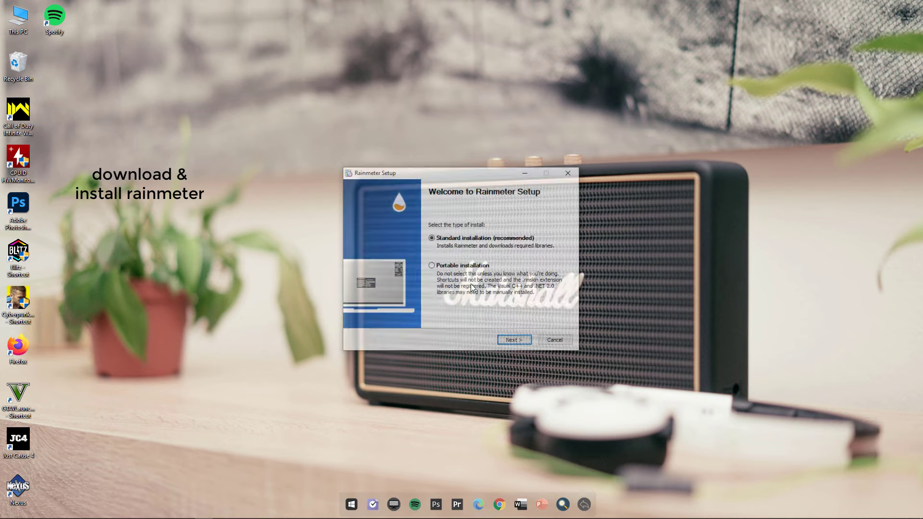
{"action": "left_click", "coordinate": [520, 343]}
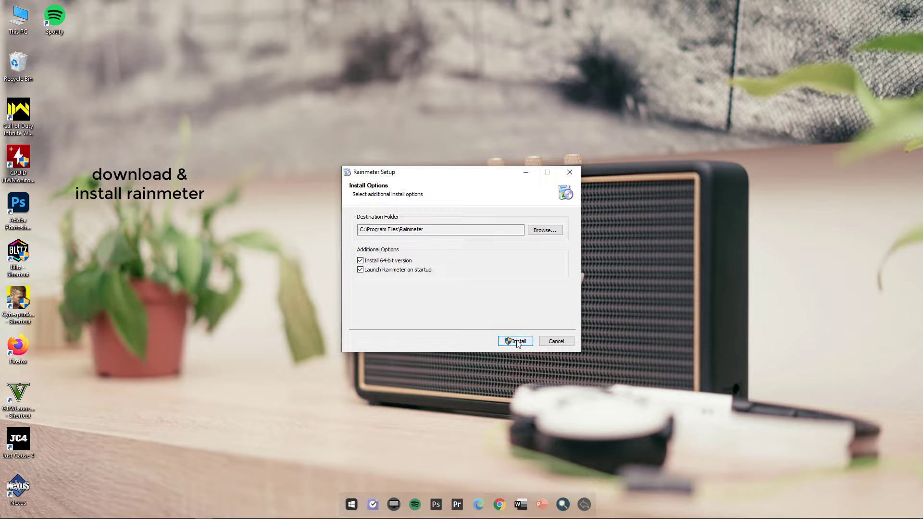
{"action": "left_click", "coordinate": [517, 341]}
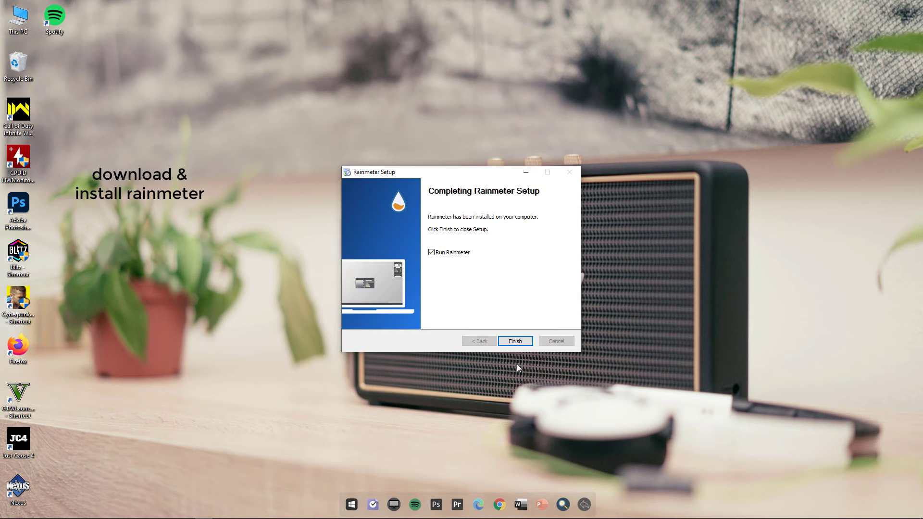
{"action": "left_click", "coordinate": [519, 342]}
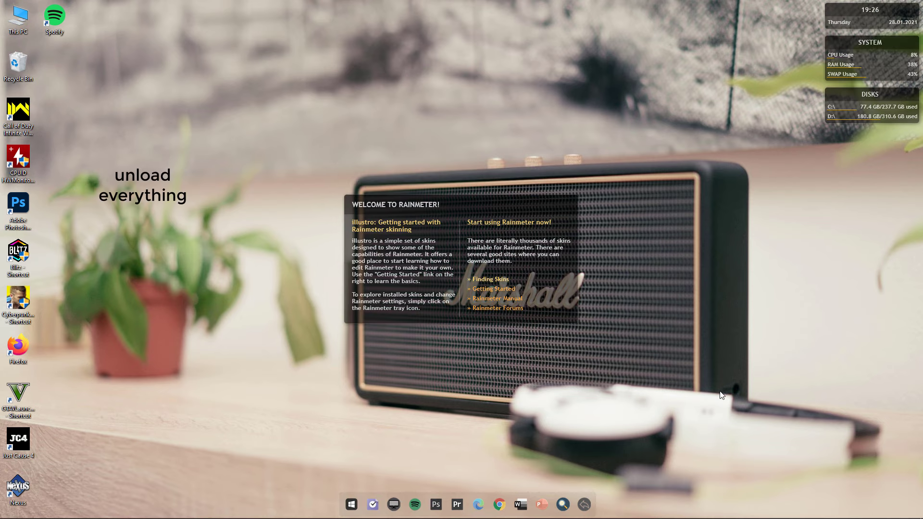
Step: Unload Rainmeter's illustro Welcome skin from the desktop
{"action": "right_click", "coordinate": [554, 206]}
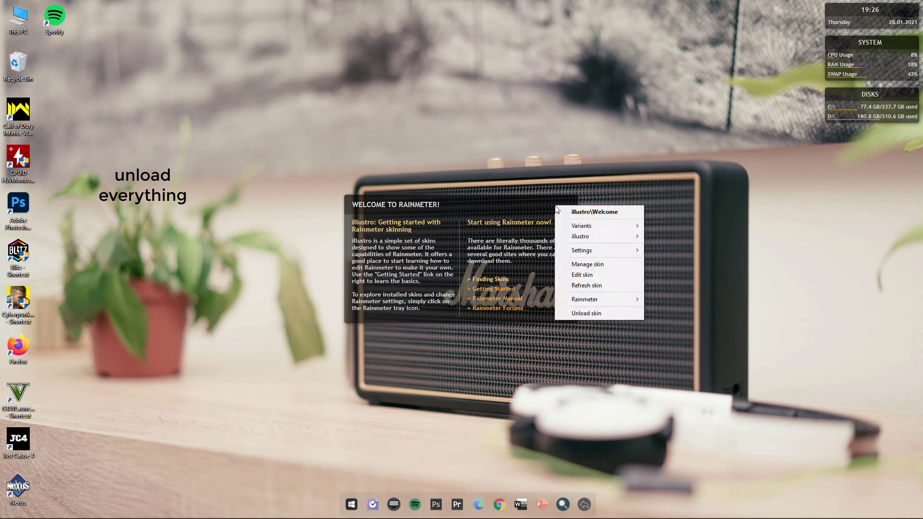
{"action": "left_click", "coordinate": [607, 311]}
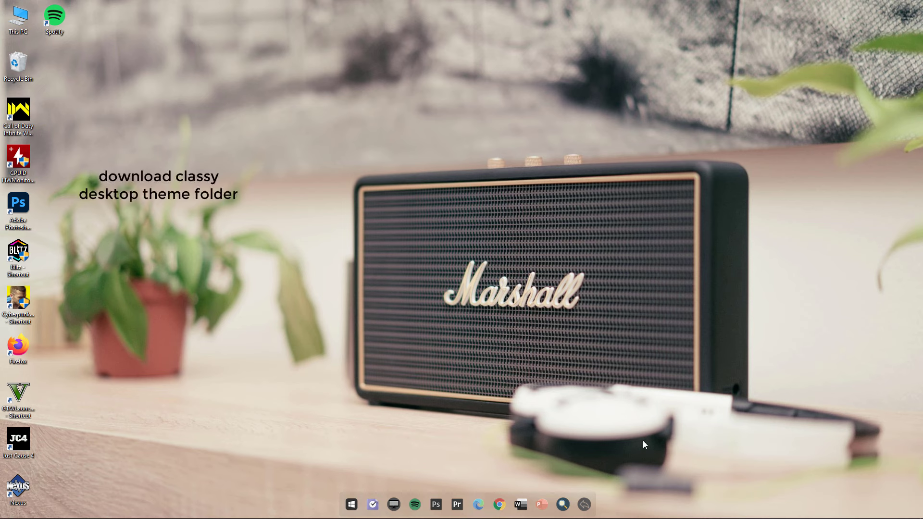
Step: Switch to Chrome, download the Classy Desktop Theme Folder .7z archive from Google Drive and show it in its folder
{"action": "left_click", "coordinate": [499, 504]}
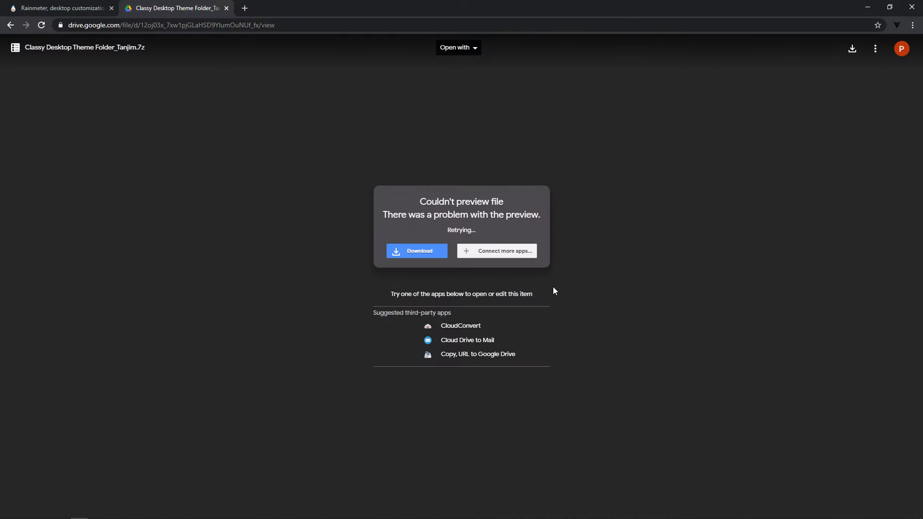
{"action": "left_click", "coordinate": [432, 252]}
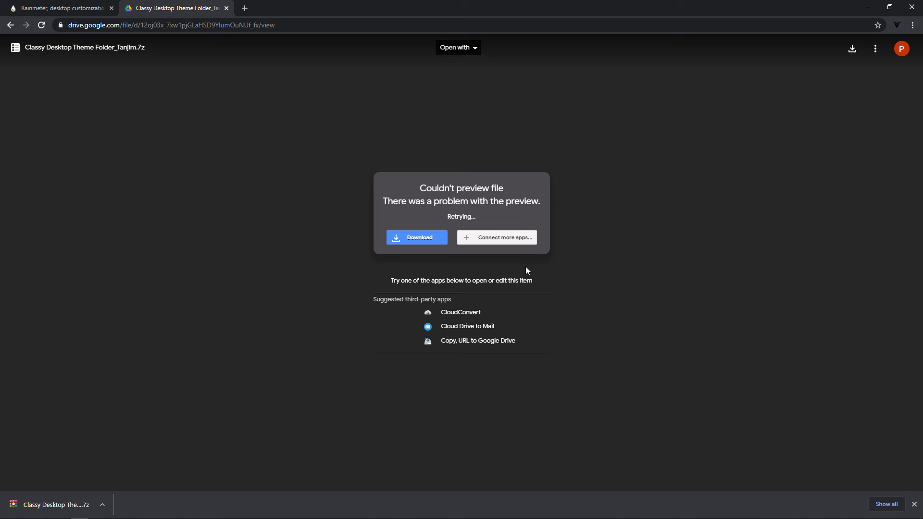
{"action": "left_click", "coordinate": [103, 504]}
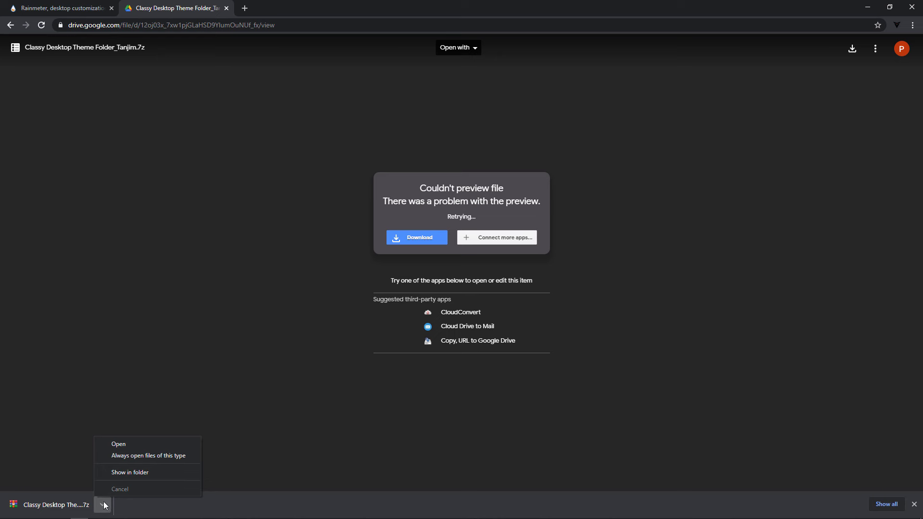
{"action": "left_click", "coordinate": [148, 471]}
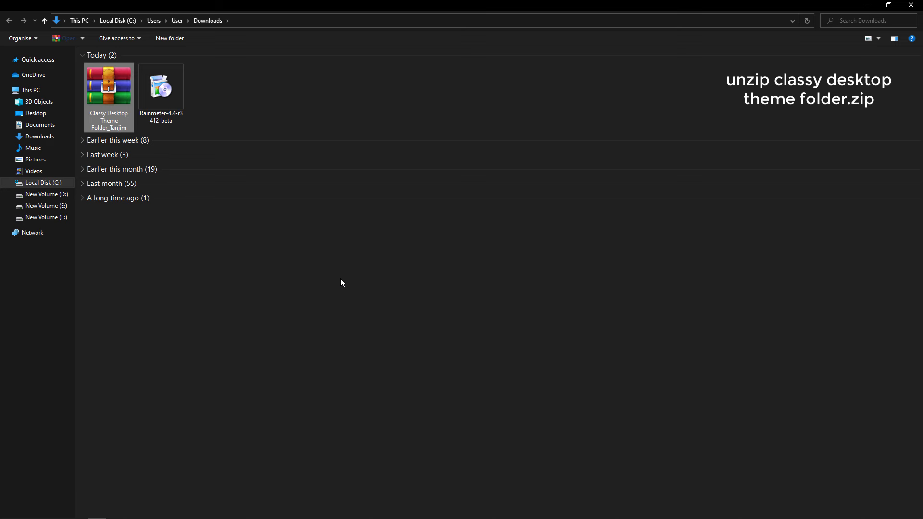
Step: Extract the Classy Desktop Theme Folder archive in Downloads into its own subfolder with 7-Zip
{"action": "right_click", "coordinate": [102, 92]}
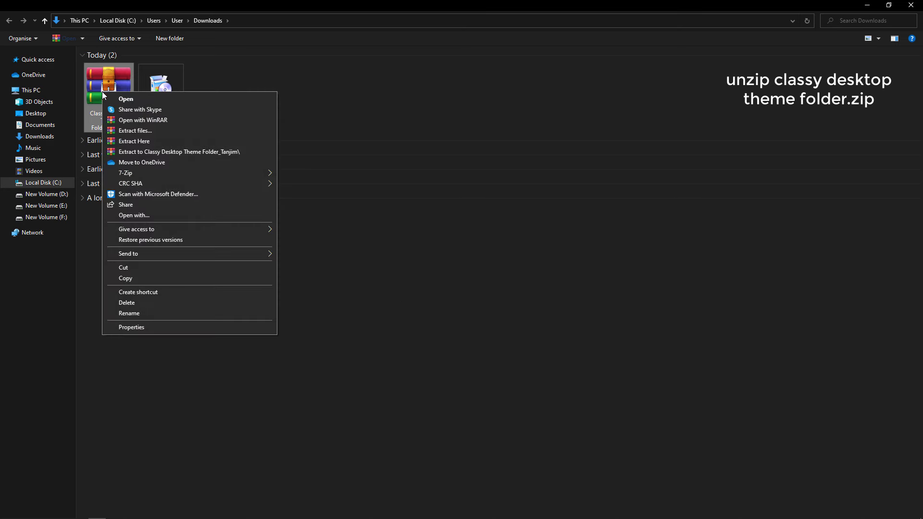
{"action": "mouse_move", "coordinate": [154, 172]}
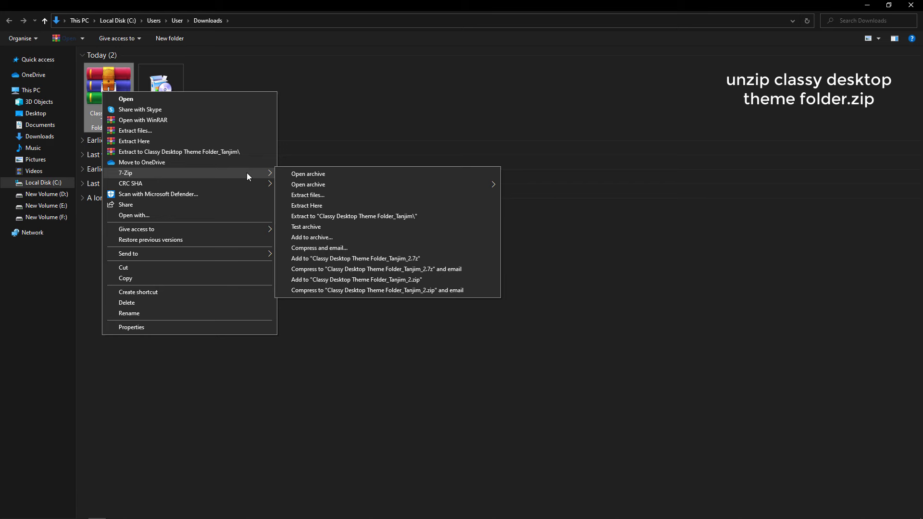
{"action": "left_click", "coordinate": [354, 216]}
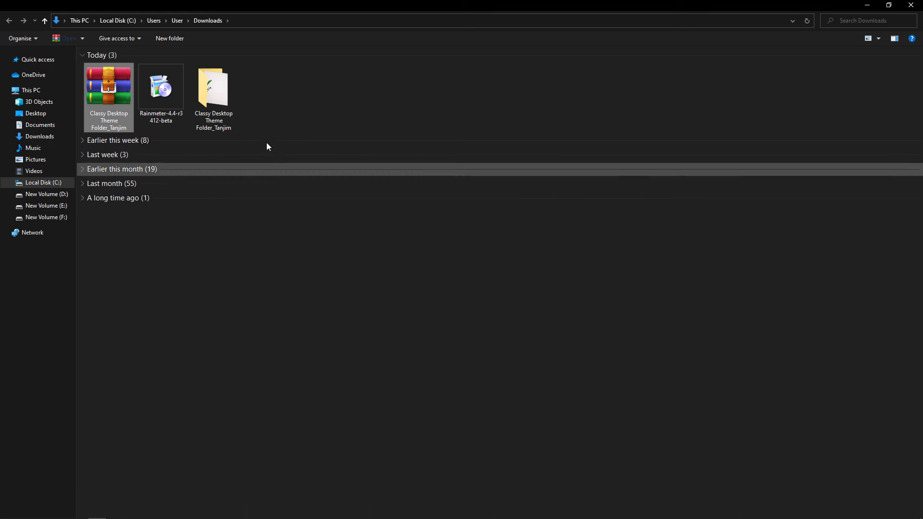
Step: Set the Wallpaper image in the extracted Classy Desktop Theme Folder as the desktop background
{"action": "double_click", "coordinate": [221, 87]}
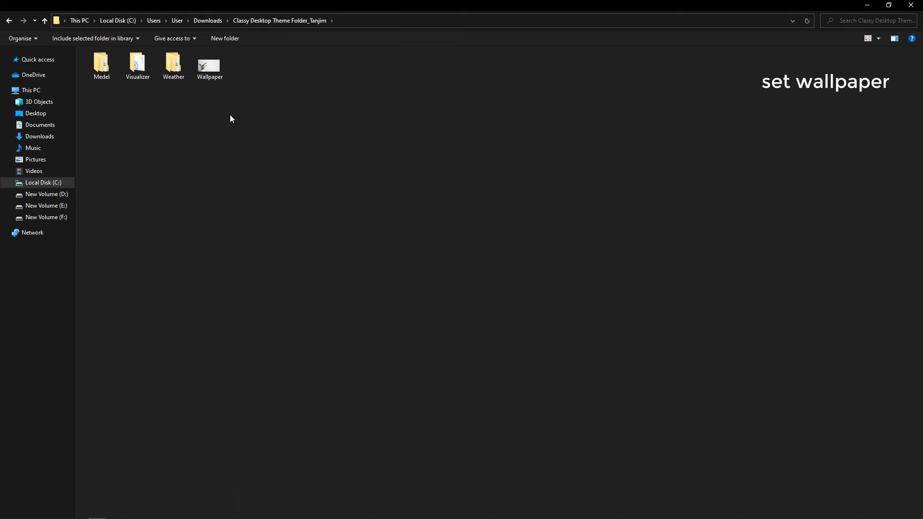
{"action": "right_click", "coordinate": [214, 71]}
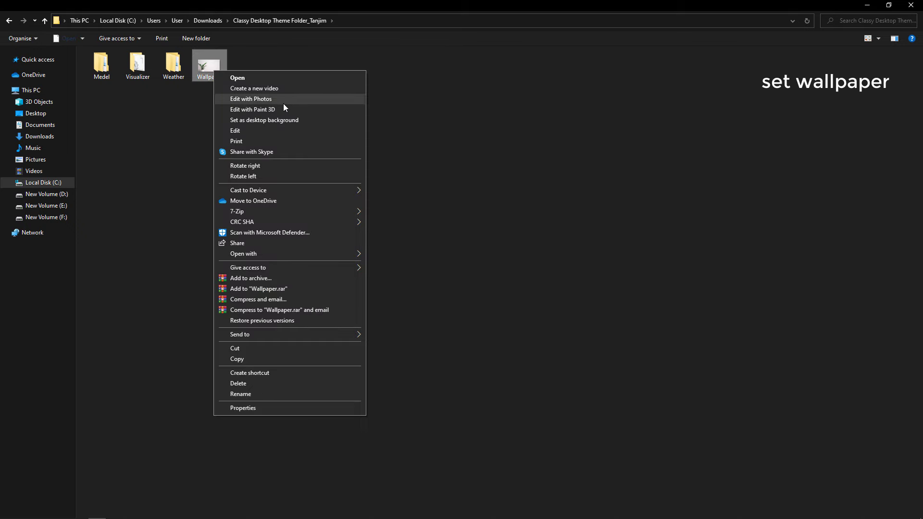
{"action": "left_click", "coordinate": [308, 121]}
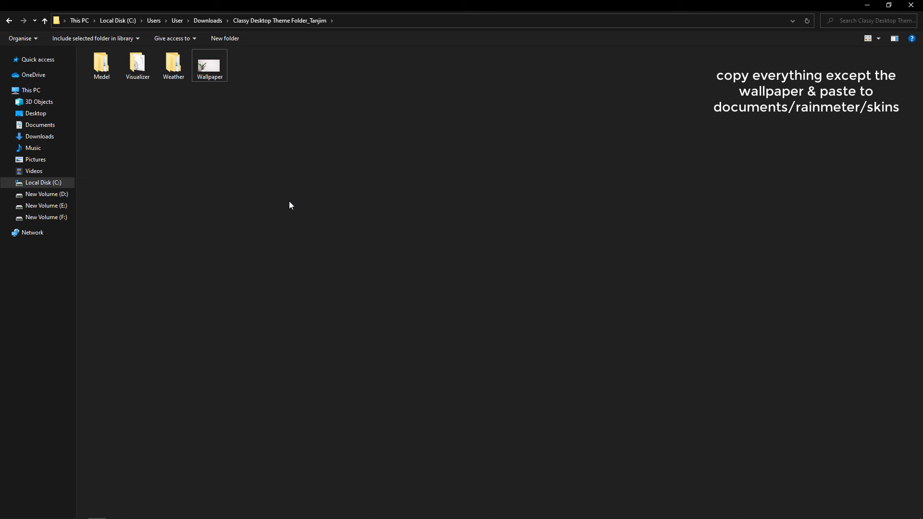
Step: Copy the Medel, Visualizer and Weather folders from the extracted theme folder into Documents > Rainmeter > Skins
{"action": "left_click_drag", "start_coordinate": [177, 94], "coordinate": [86, 50]}
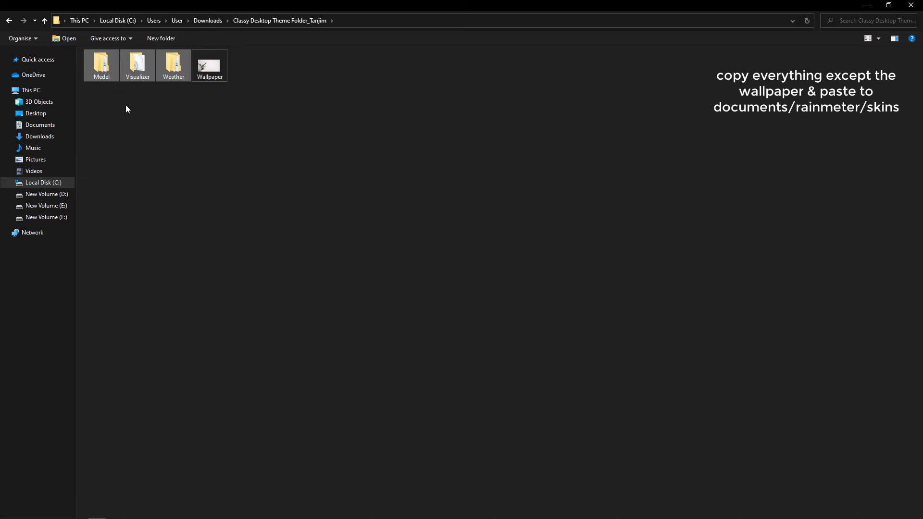
{"action": "right_click", "coordinate": [108, 70]}
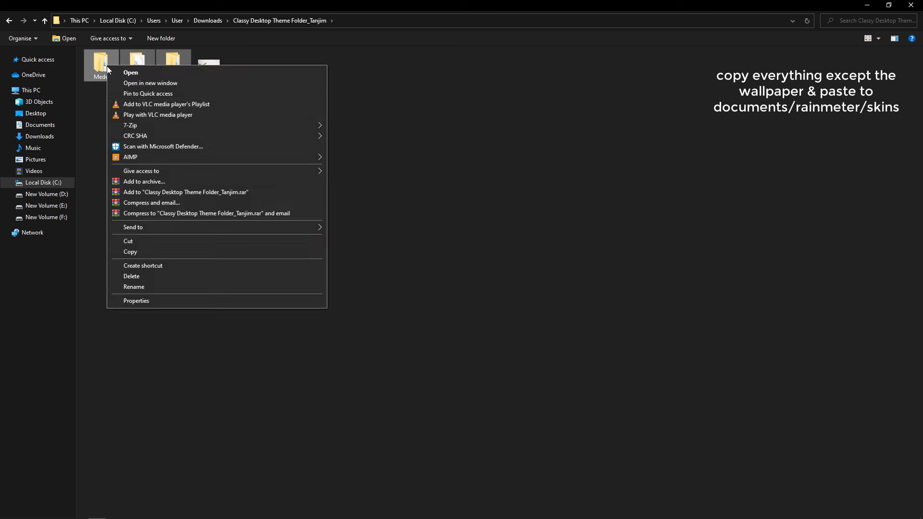
{"action": "left_click", "coordinate": [159, 252]}
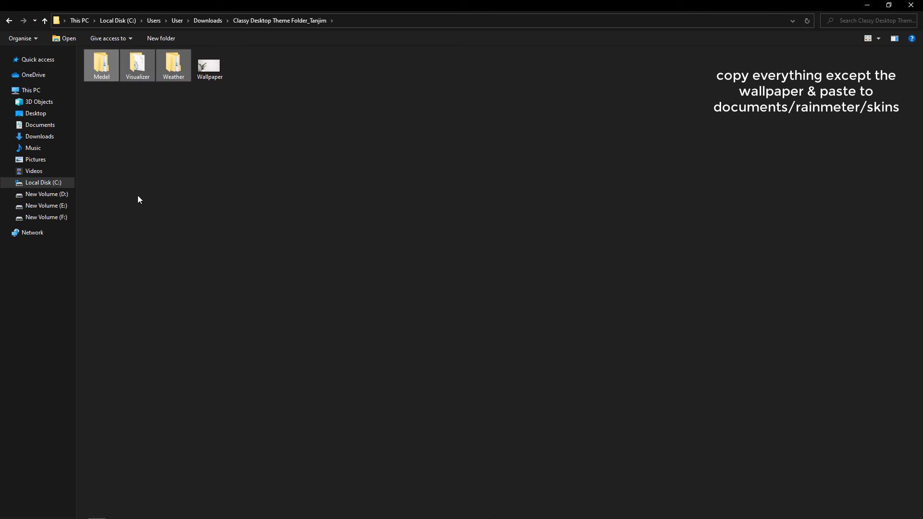
{"action": "left_click", "coordinate": [50, 126]}
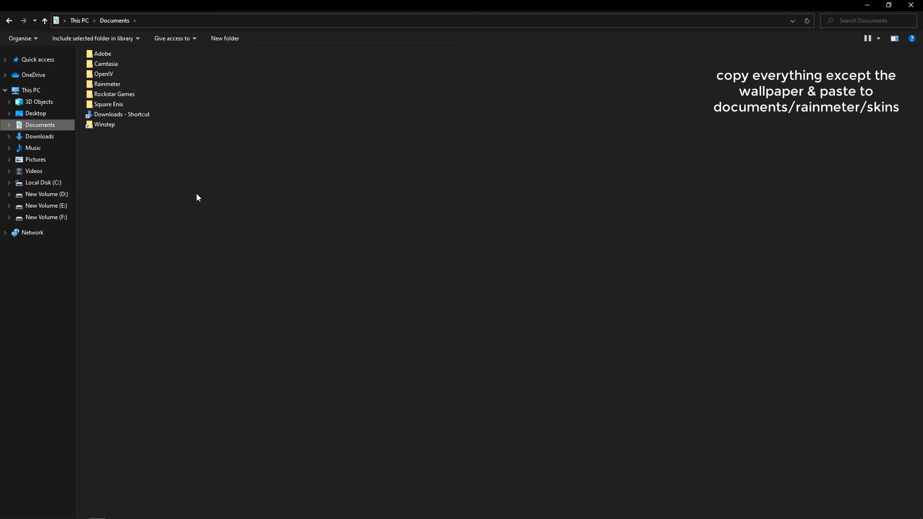
{"action": "left_click", "coordinate": [119, 84]}
{"action": "double_click", "coordinate": [118, 84]}
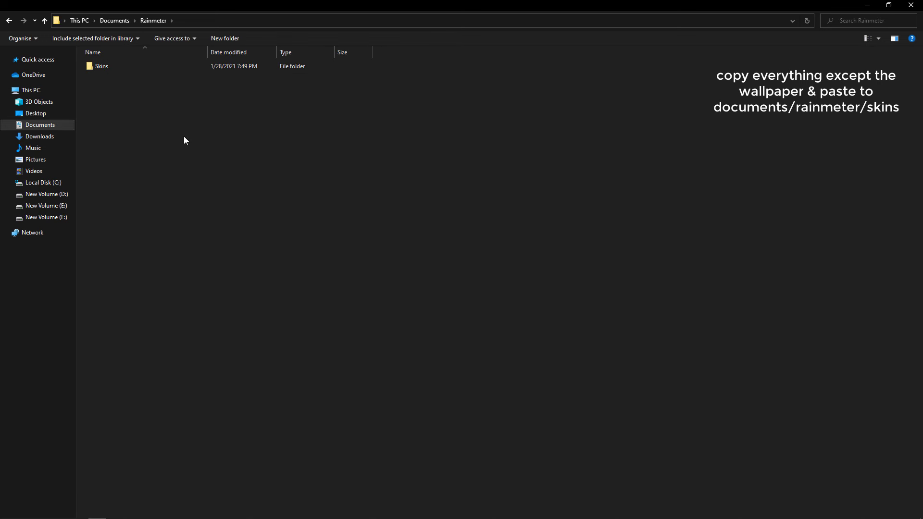
{"action": "double_click", "coordinate": [114, 71]}
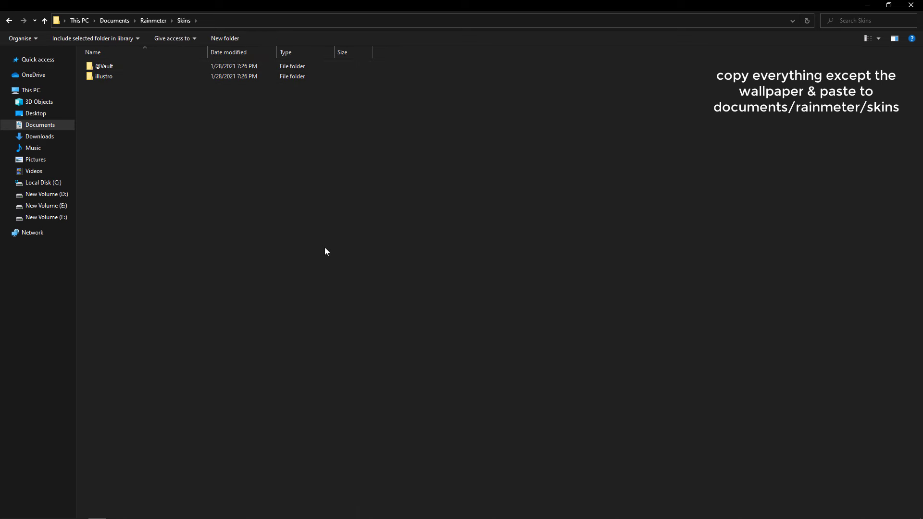
{"action": "right_click", "coordinate": [369, 193]}
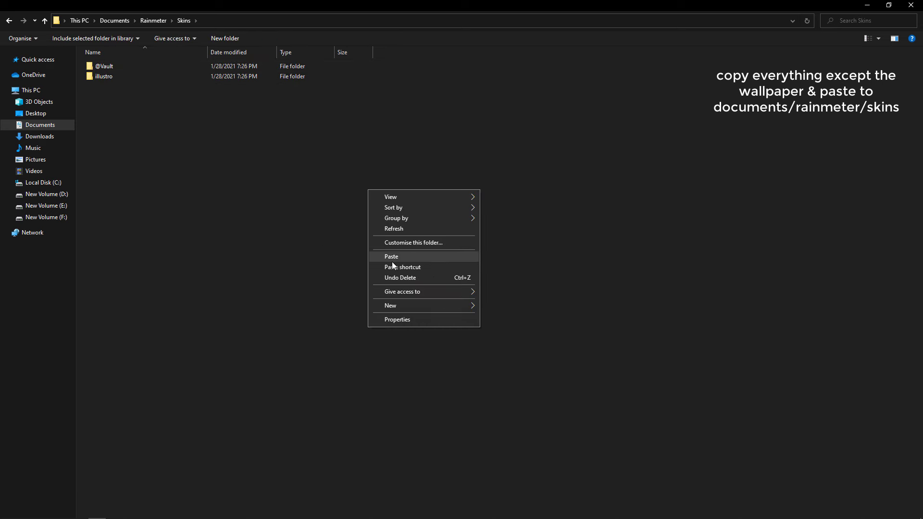
{"action": "left_click", "coordinate": [425, 258]}
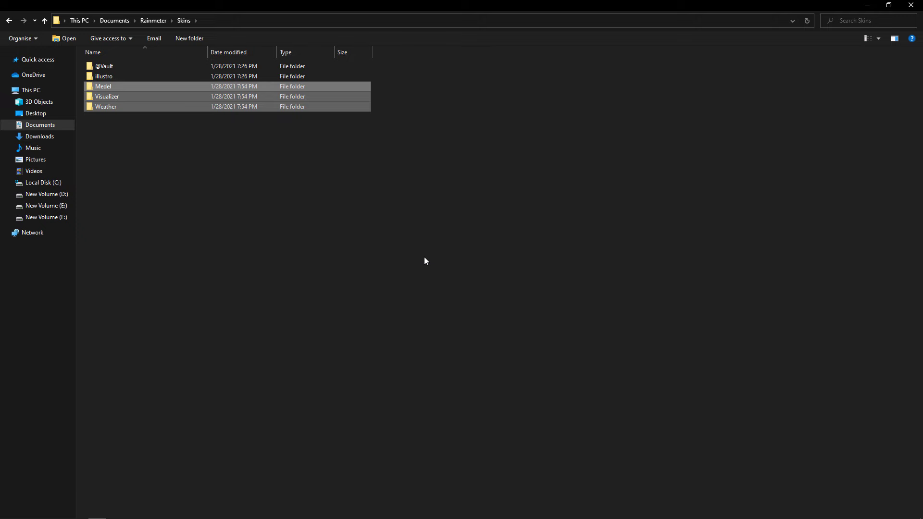
{"action": "left_click", "coordinate": [544, 258]}
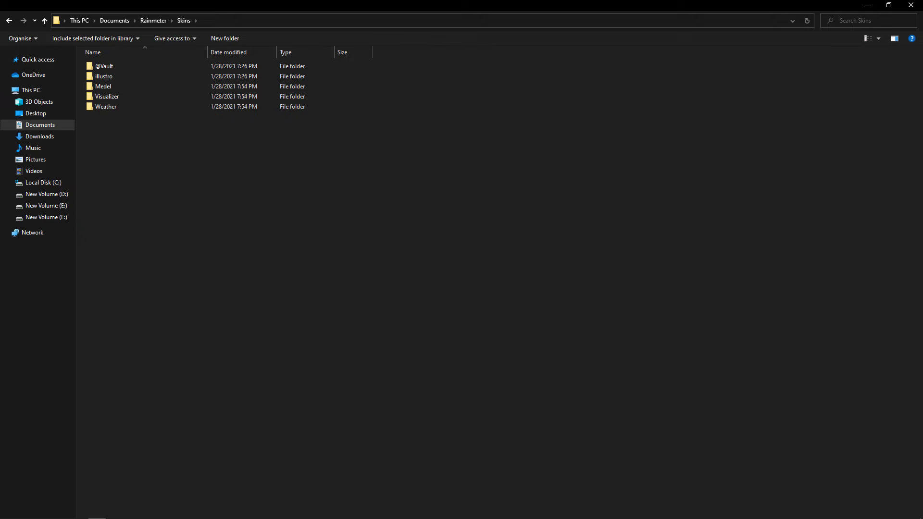
Step: Minimise the open windows and hide all desktop icons
{"action": "left_click", "coordinate": [865, 5]}
{"action": "left_click", "coordinate": [863, 8]}
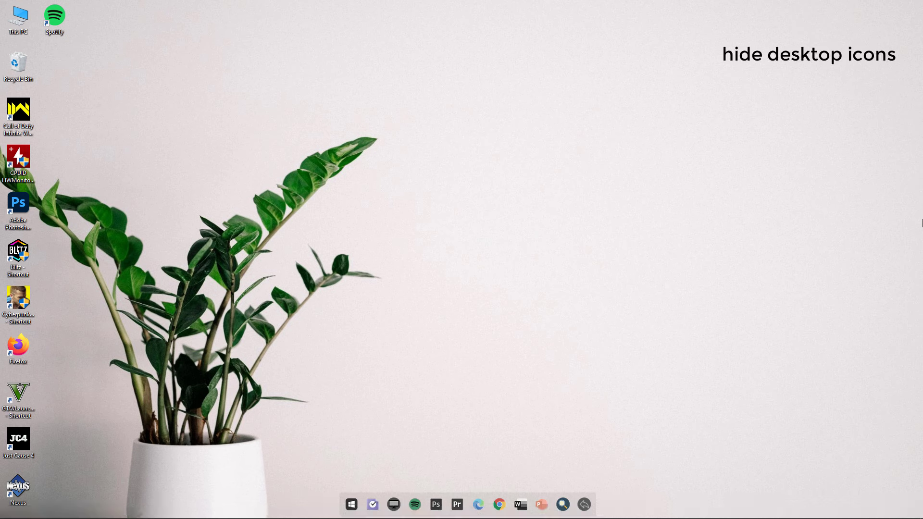
{"action": "right_click", "coordinate": [506, 155]}
{"action": "mouse_move", "coordinate": [544, 158]}
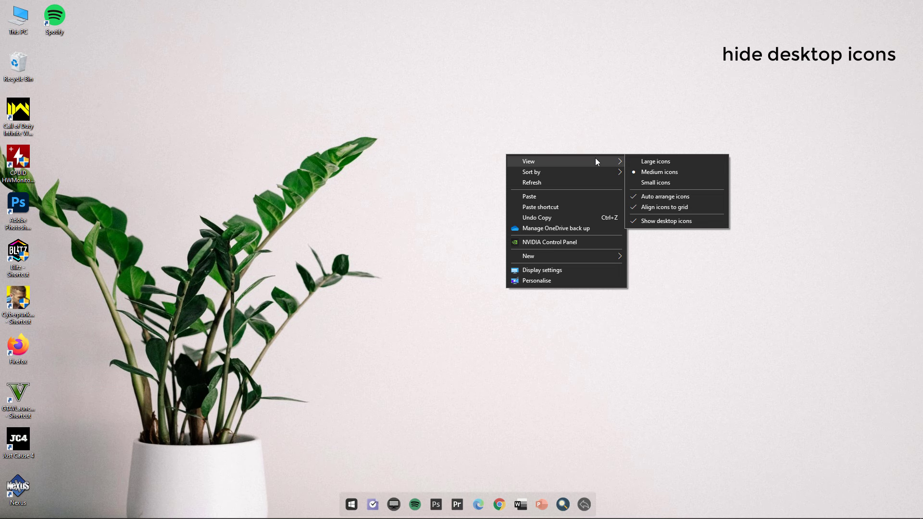
{"action": "left_click", "coordinate": [690, 226]}
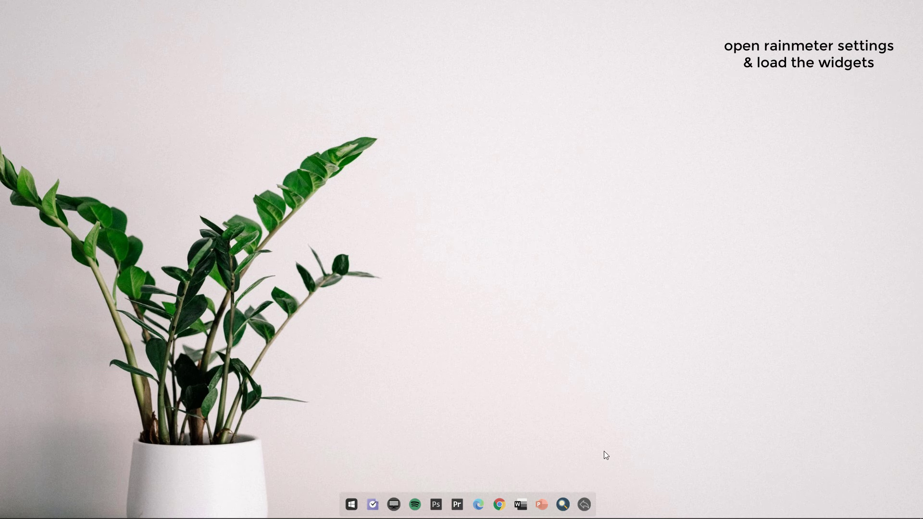
Step: Open the Manage Rainmeter window and refresh all skins to list the newly copied ones
{"action": "left_click", "coordinate": [584, 504]}
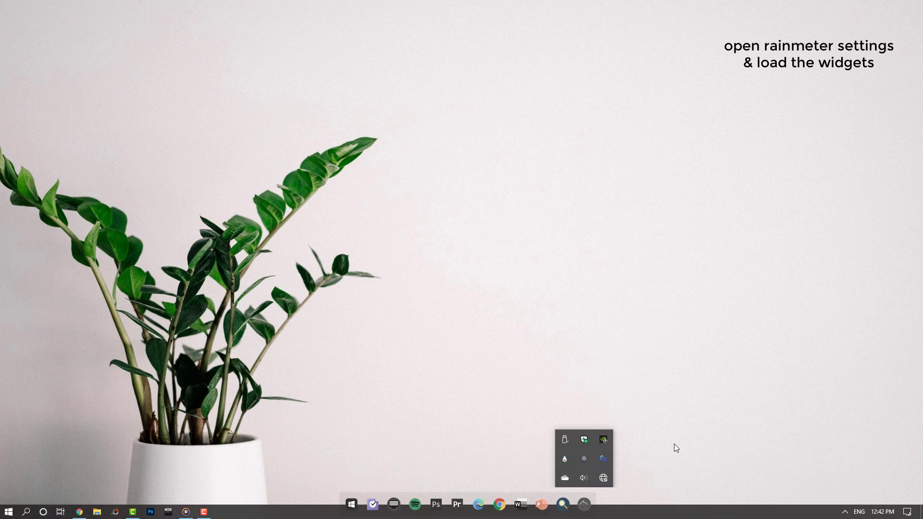
{"action": "left_click", "coordinate": [566, 459]}
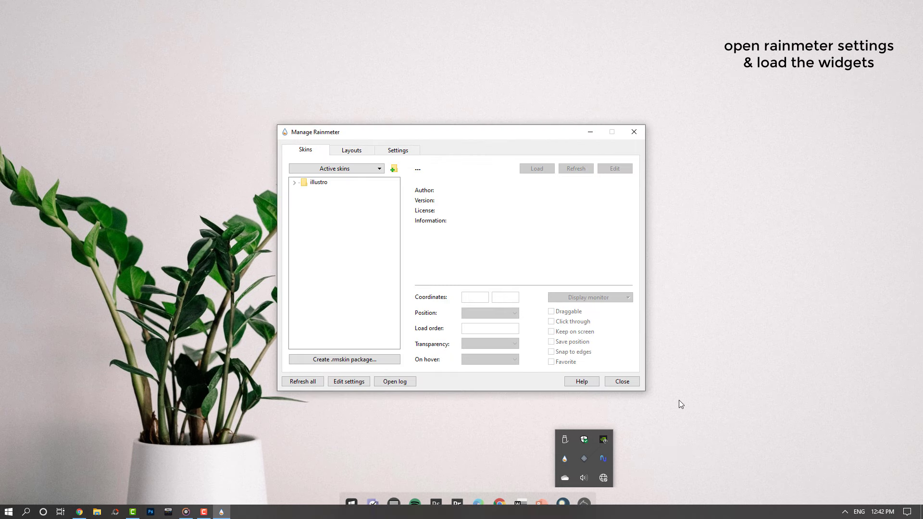
{"action": "left_click", "coordinate": [308, 385]}
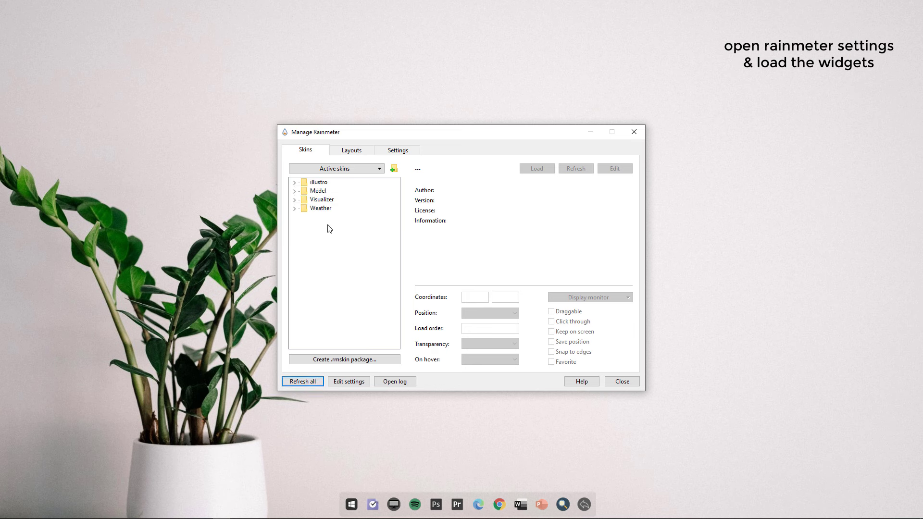
Step: Load the Clock.ini skin from Medel and set its position to On desktop
{"action": "left_click", "coordinate": [294, 191]}
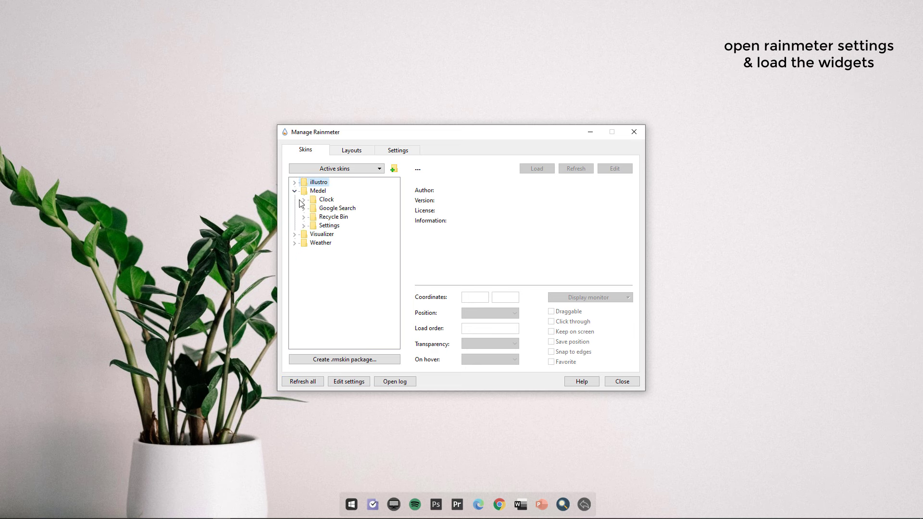
{"action": "left_click", "coordinate": [303, 199]}
{"action": "left_click", "coordinate": [338, 209]}
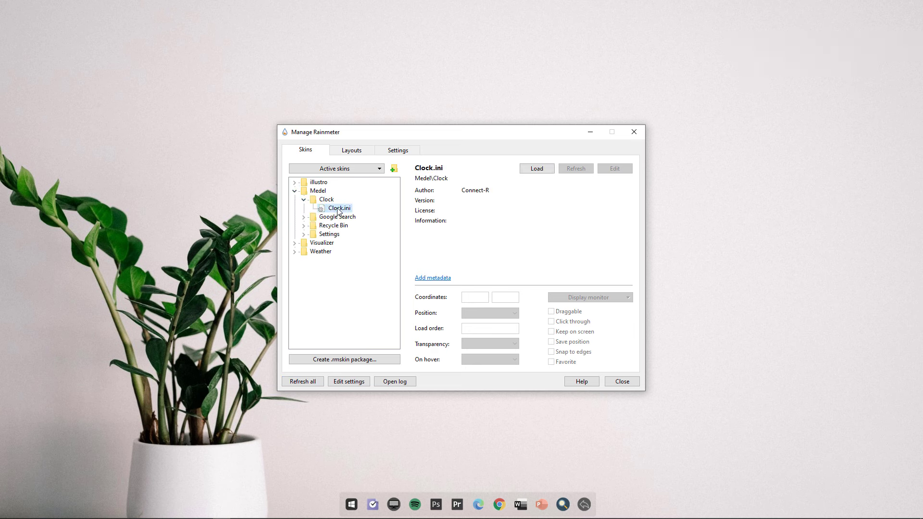
{"action": "left_click", "coordinate": [540, 169]}
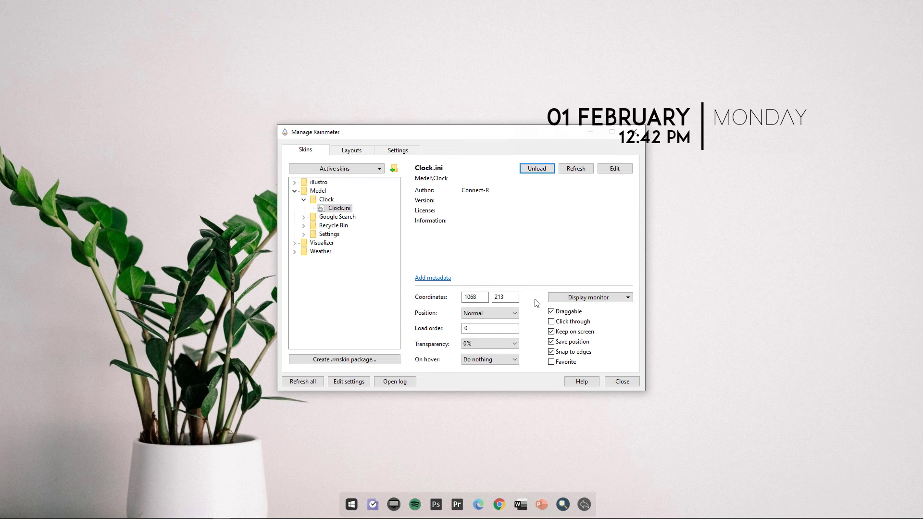
{"action": "left_click", "coordinate": [516, 314]}
{"action": "left_click", "coordinate": [499, 323]}
Step: Load Medel's Google Search.ini skin and set its position to On desktop
{"action": "left_click", "coordinate": [304, 217]}
{"action": "left_click", "coordinate": [342, 225]}
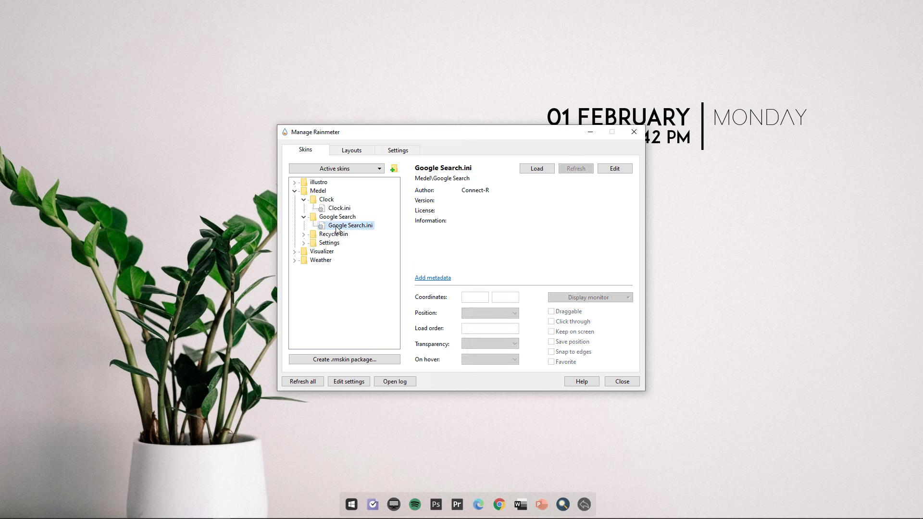
{"action": "left_click", "coordinate": [543, 171]}
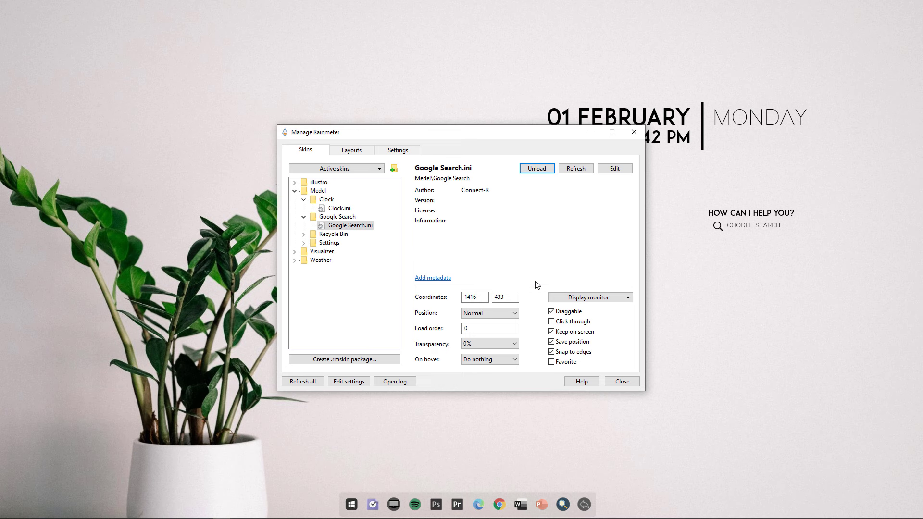
{"action": "left_click", "coordinate": [514, 314]}
{"action": "left_click", "coordinate": [499, 326]}
Step: Load Medel's Recycle Bin.ini skin with its position set to On desktop and its load order set to 1
{"action": "left_click", "coordinate": [304, 234]}
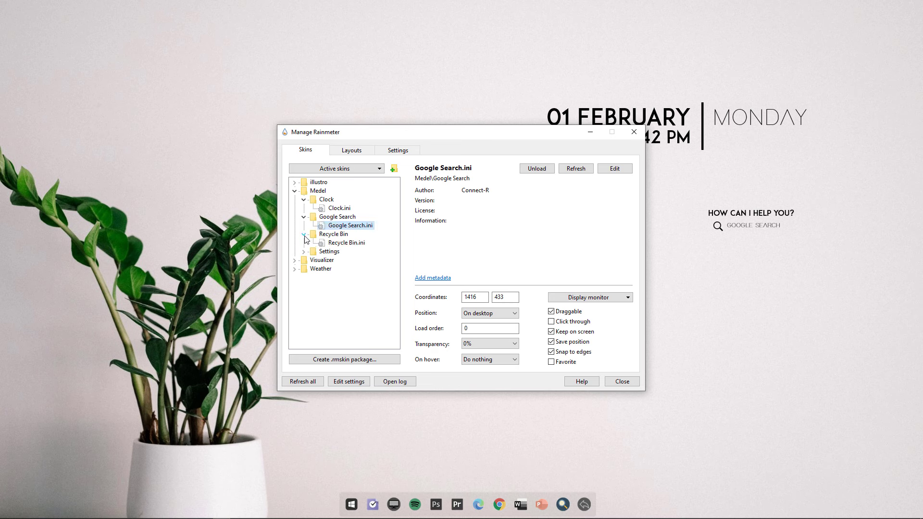
{"action": "left_click", "coordinate": [347, 243]}
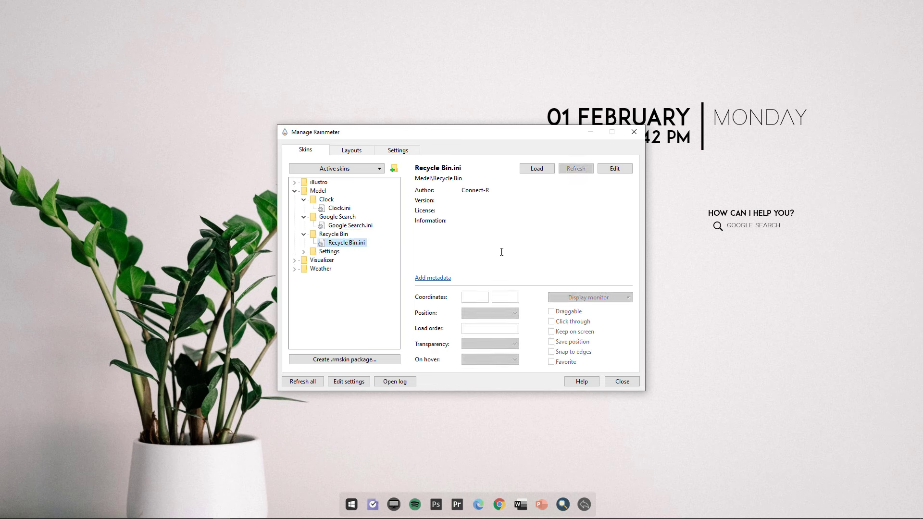
{"action": "left_click", "coordinate": [536, 169]}
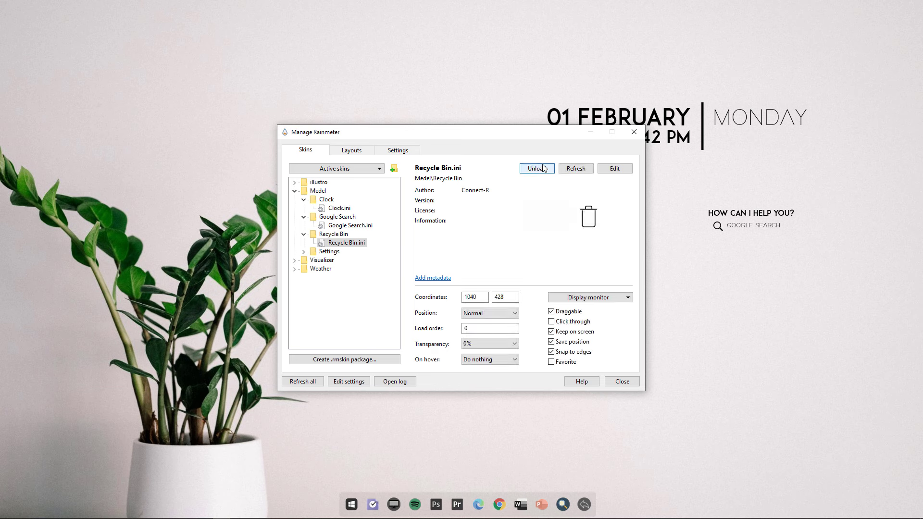
{"action": "left_click", "coordinate": [514, 314]}
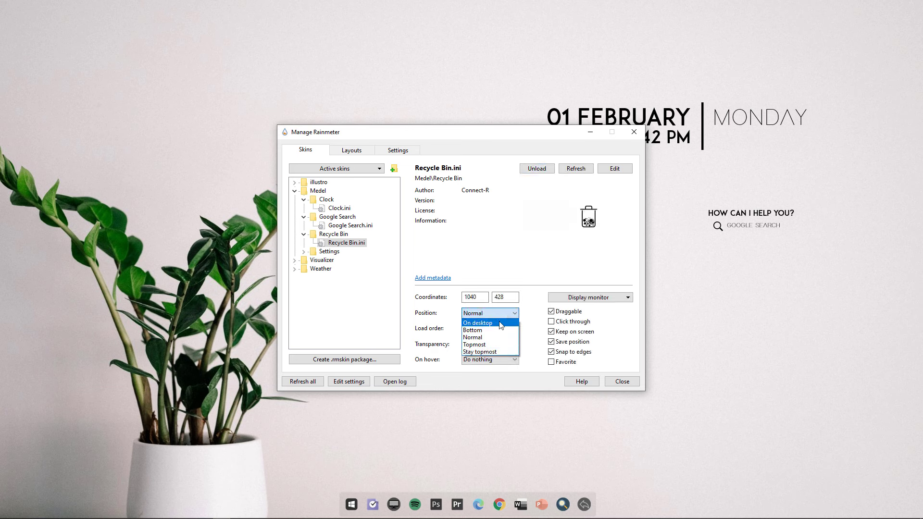
{"action": "left_click", "coordinate": [500, 323]}
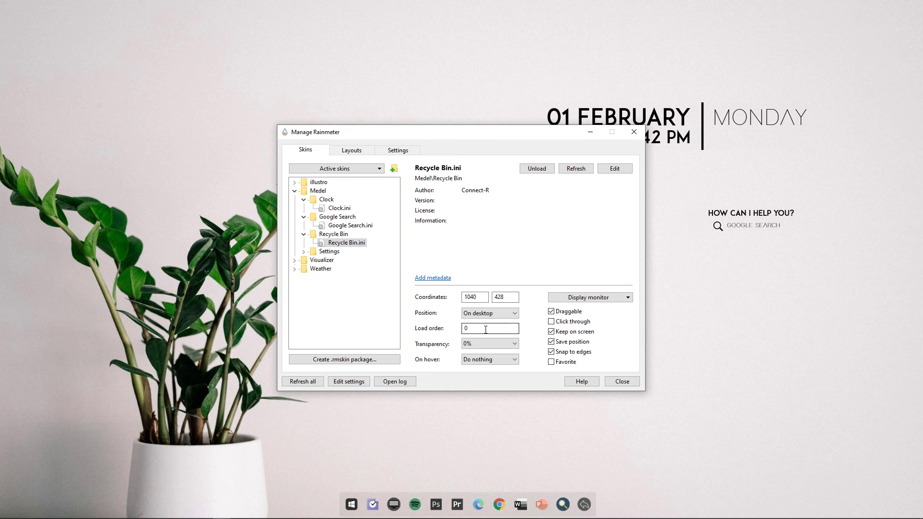
{"action": "double_click", "coordinate": [465, 329]}
{"action": "type", "text": "1"}
Step: Load the Visualizer.ini skin and set its position to On desktop
{"action": "left_click", "coordinate": [294, 260]}
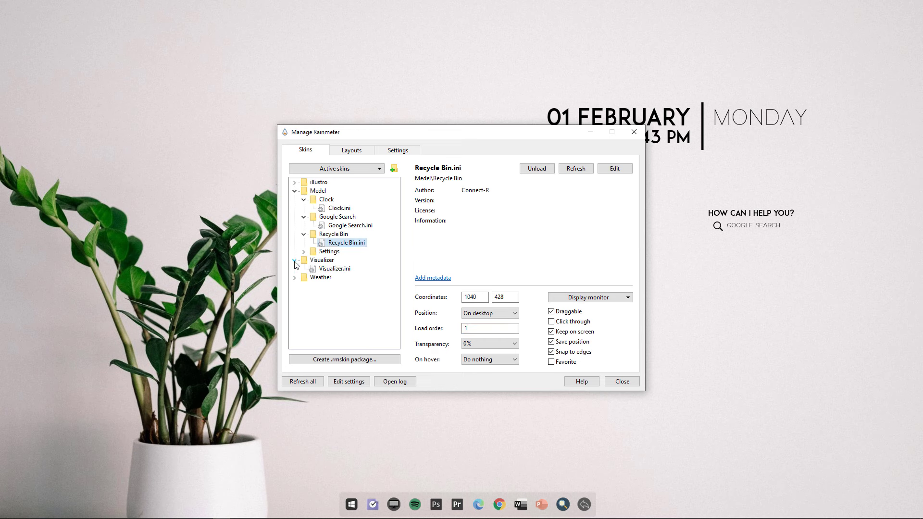
{"action": "left_click", "coordinate": [353, 271]}
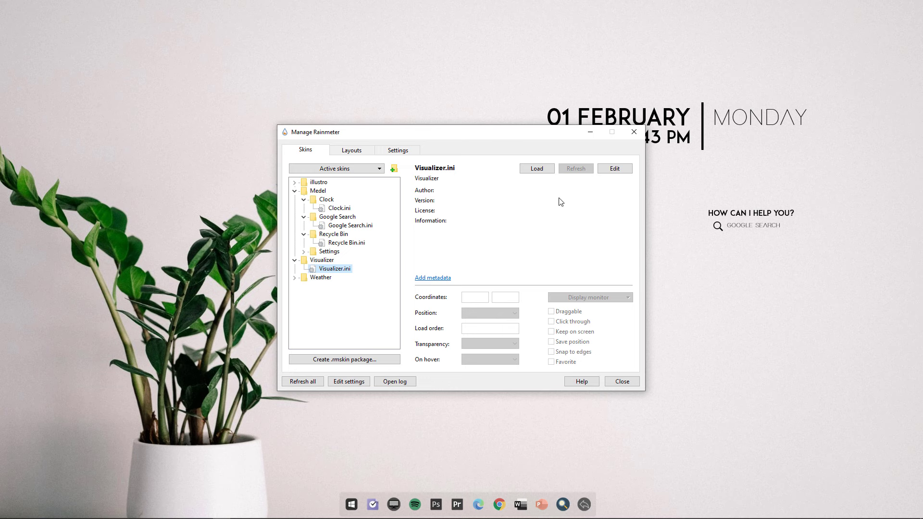
{"action": "left_click", "coordinate": [541, 170]}
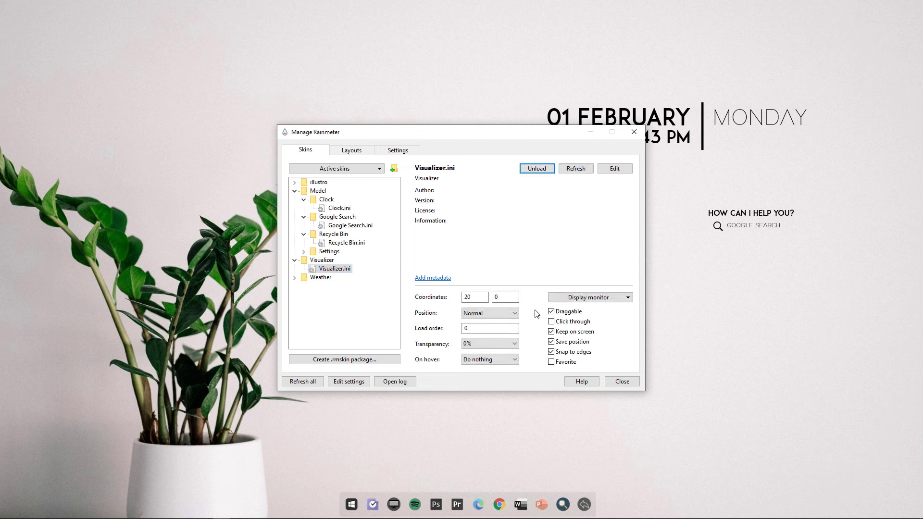
{"action": "left_click", "coordinate": [505, 313]}
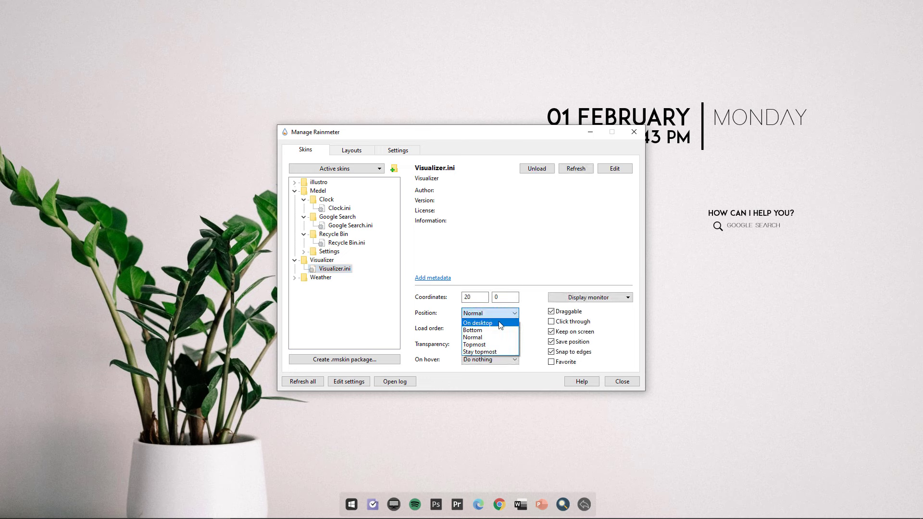
{"action": "left_click", "coordinate": [500, 327]}
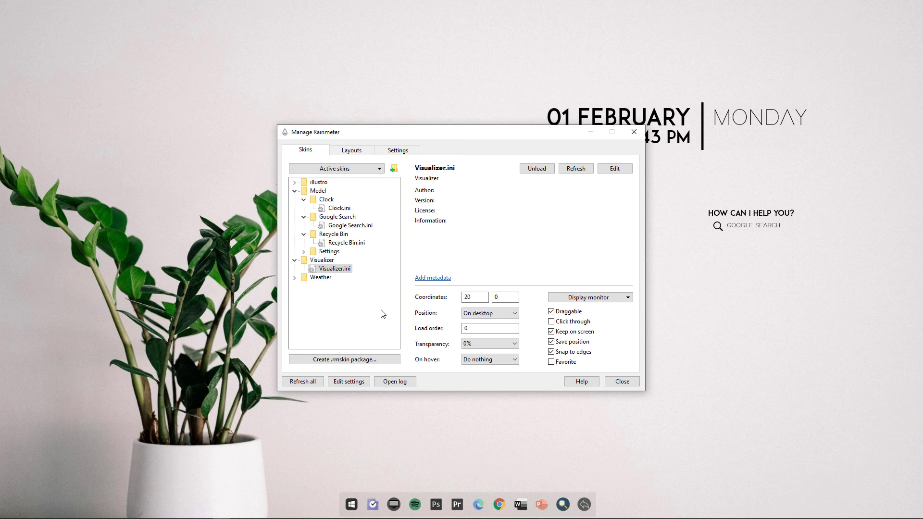
Step: Load the Weather Forecast.ini skin from the Weather folder and set its position to On desktop
{"action": "left_click", "coordinate": [294, 278]}
{"action": "left_click", "coordinate": [304, 287]}
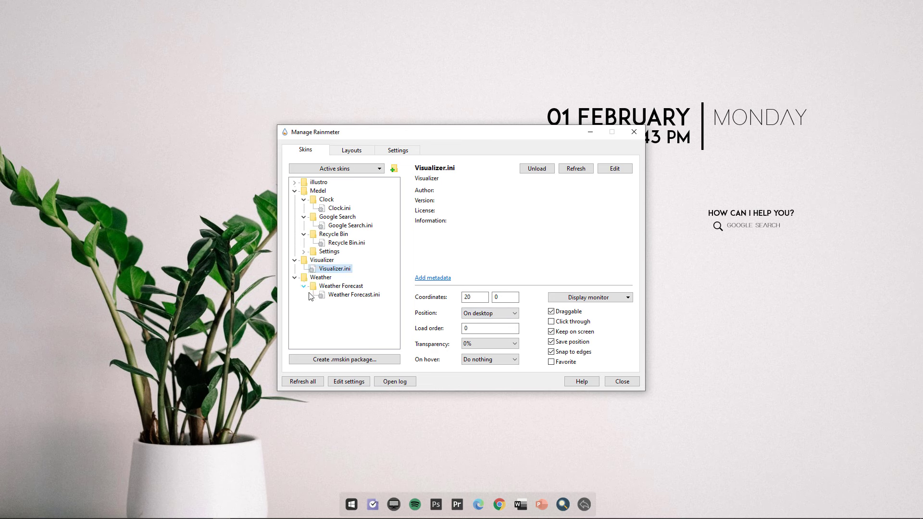
{"action": "left_click", "coordinate": [358, 295]}
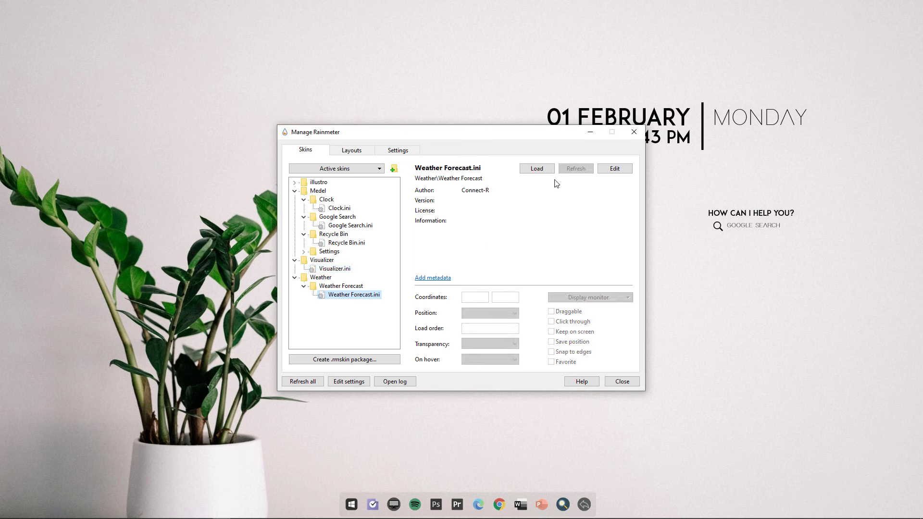
{"action": "left_click", "coordinate": [537, 169]}
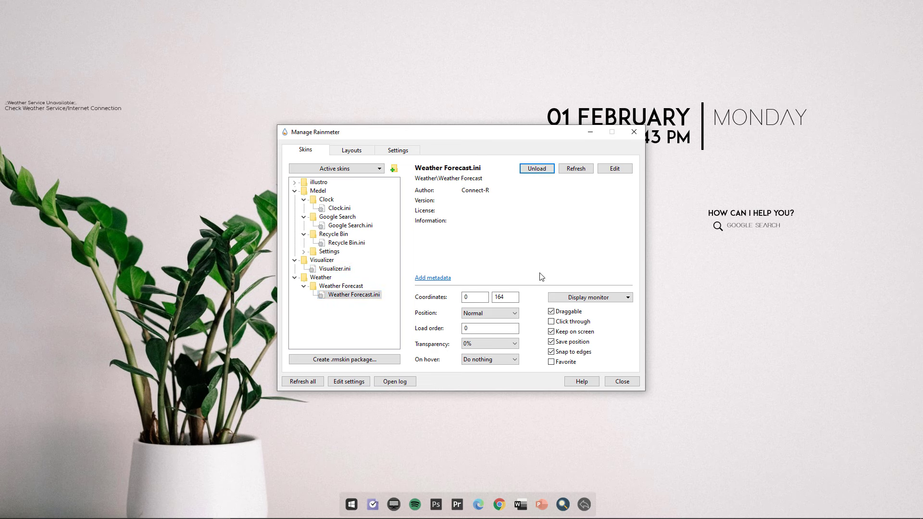
{"action": "left_click", "coordinate": [515, 313]}
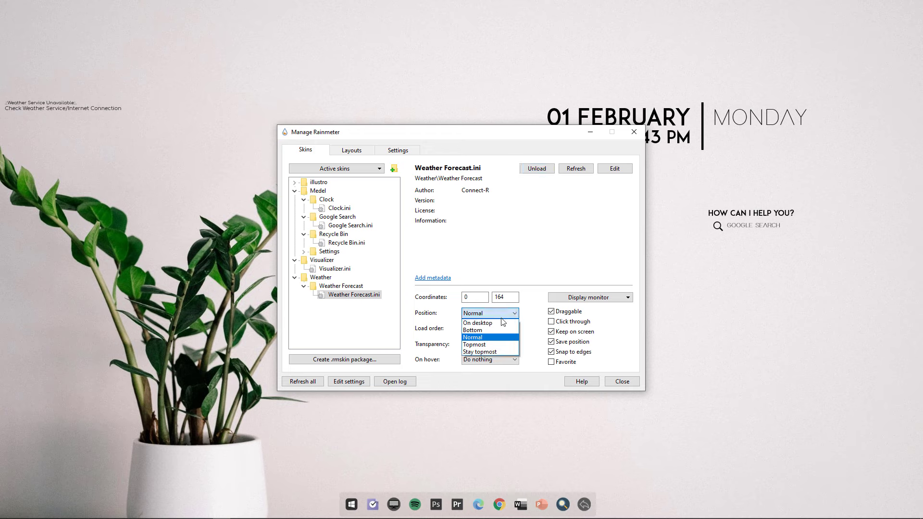
{"action": "left_click", "coordinate": [500, 323]}
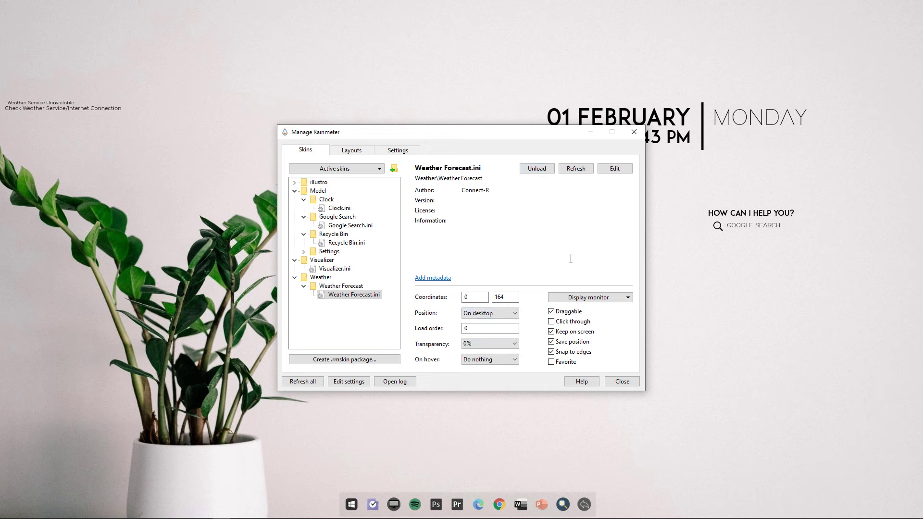
Step: Close the skin manager, group the recycle bin and Google search side by side beneath the clock, and move the weather to the desktop's upper corner
{"action": "left_click", "coordinate": [634, 133]}
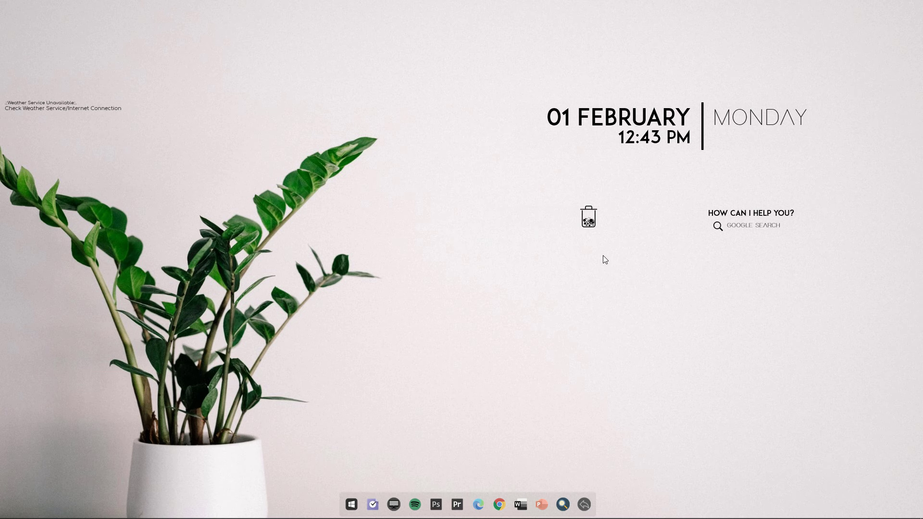
{"action": "left_click_drag", "start_coordinate": [588, 219], "coordinate": [568, 246]}
{"action": "left_click_drag", "start_coordinate": [731, 133], "coordinate": [665, 183]}
{"action": "left_click_drag", "start_coordinate": [750, 214], "coordinate": [705, 219]}
{"action": "left_click_drag", "start_coordinate": [568, 245], "coordinate": [616, 230]}
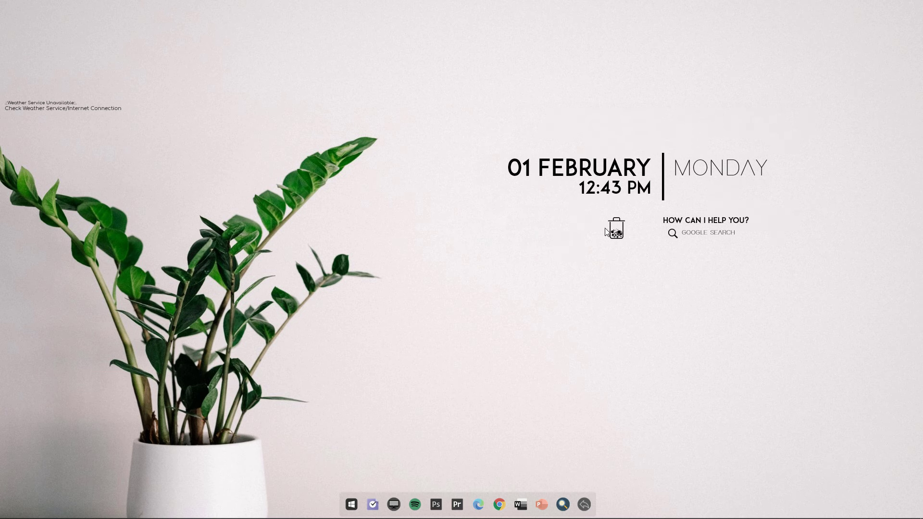
{"action": "left_click_drag", "start_coordinate": [705, 219], "coordinate": [690, 222]}
{"action": "left_click_drag", "start_coordinate": [12, 120], "coordinate": [12, 46]}
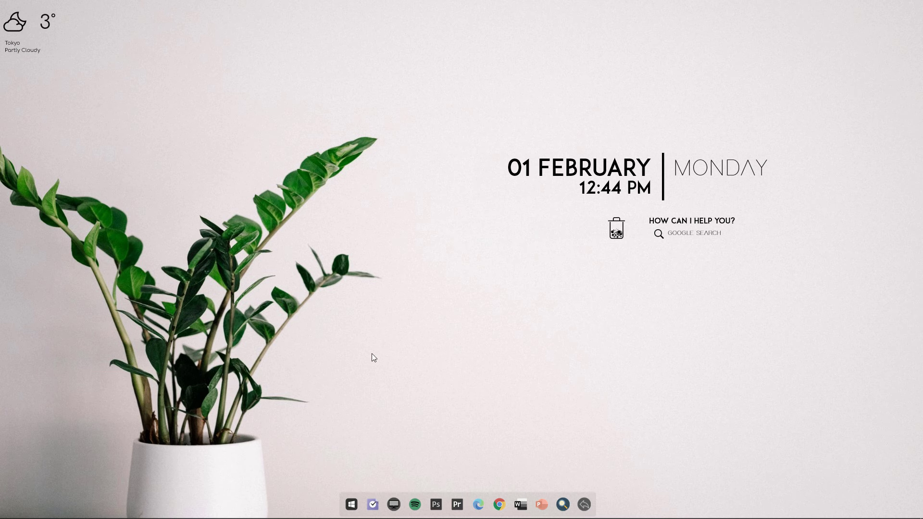
Step: Play the song in Groove Music, minimise the player, and place the audio visualizer just above the dock
{"action": "mouse_move", "coordinate": [301, 516]}
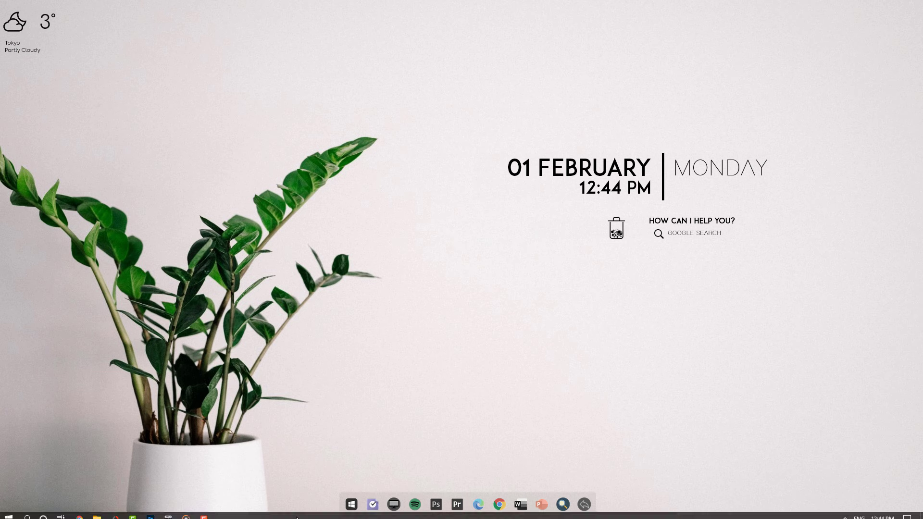
{"action": "left_click", "coordinate": [186, 512]}
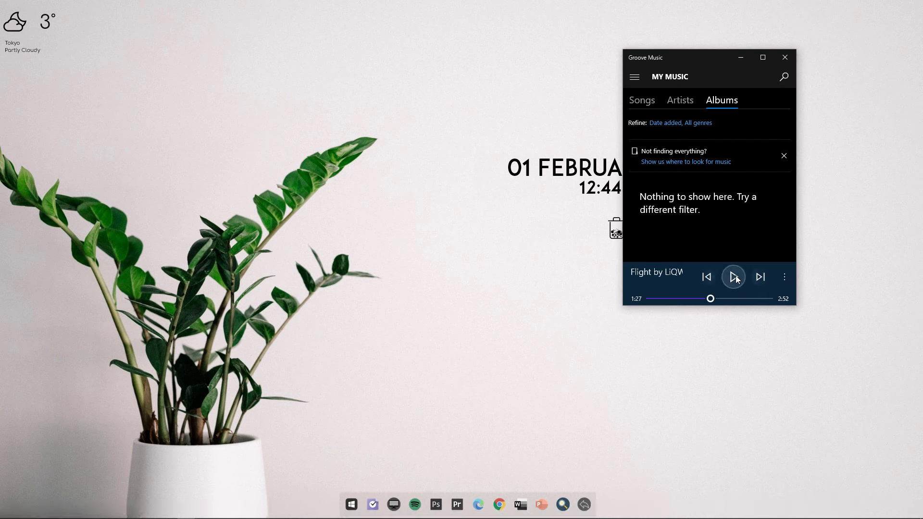
{"action": "left_click", "coordinate": [733, 278]}
{"action": "left_click", "coordinate": [740, 57]}
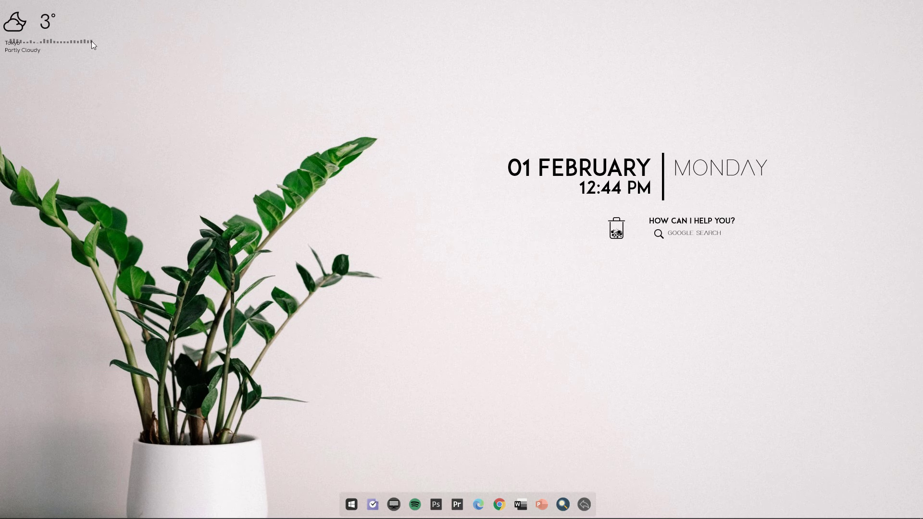
{"action": "left_click_drag", "start_coordinate": [92, 44], "coordinate": [508, 492]}
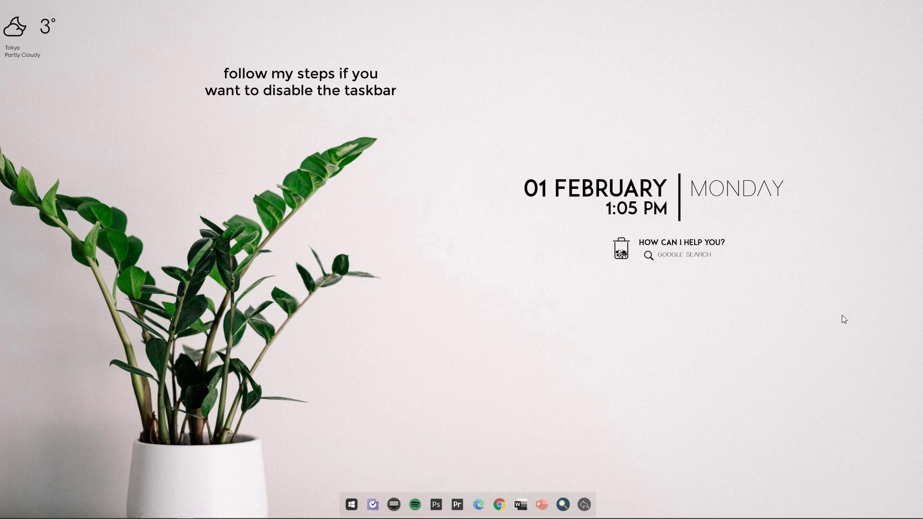
Step: Enable Hide Windows taskbar in the Nexus dock's general preferences and apply the change
{"action": "mouse_move", "coordinate": [755, 518]}
{"action": "right_click", "coordinate": [552, 494]}
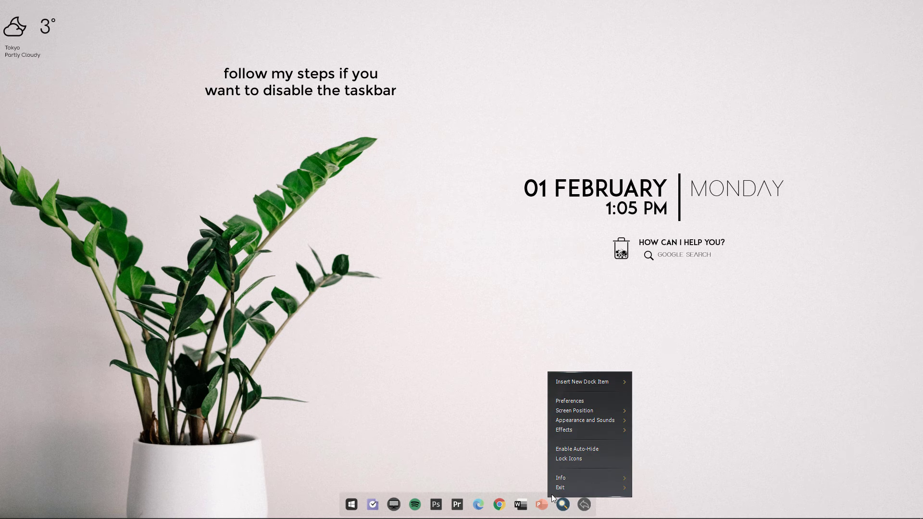
{"action": "left_click", "coordinate": [604, 405]}
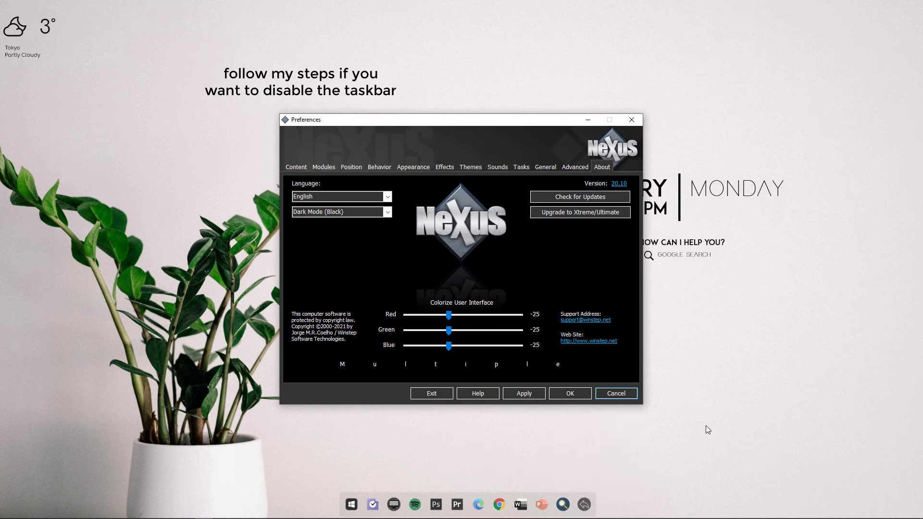
{"action": "left_click", "coordinate": [548, 167]}
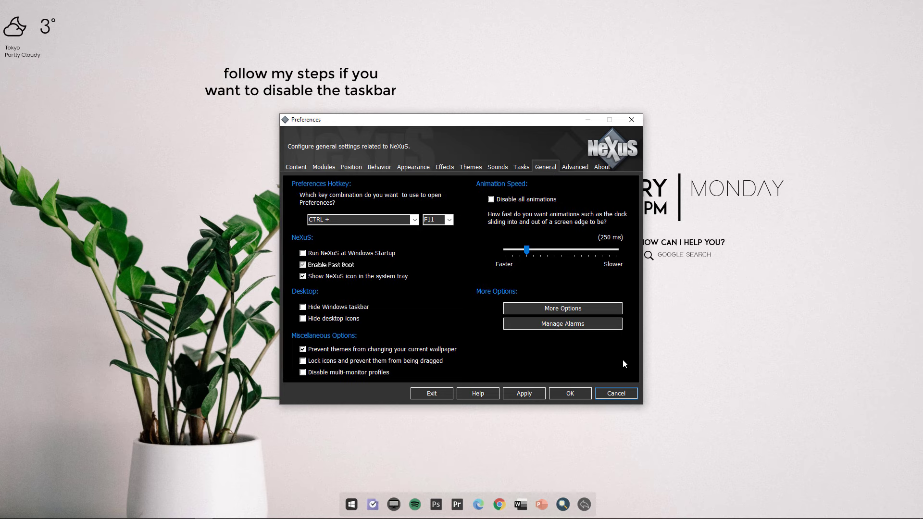
{"action": "left_click", "coordinate": [304, 308]}
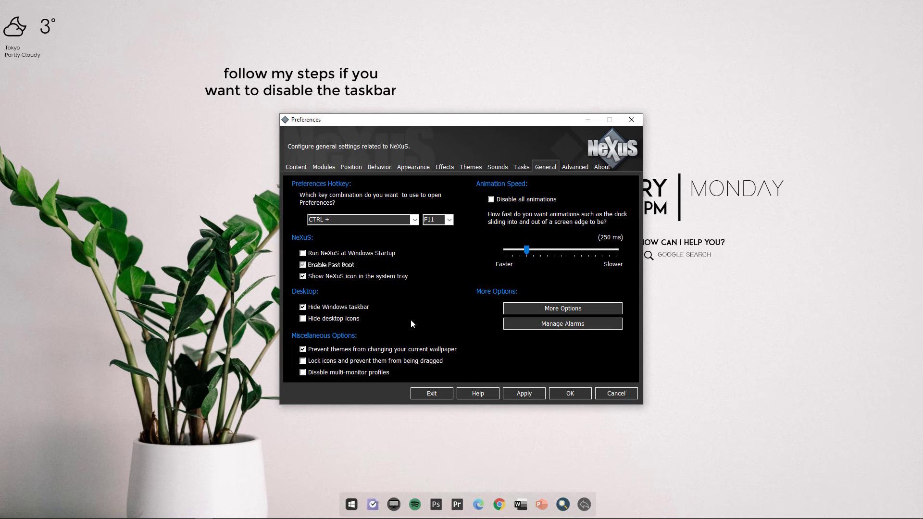
{"action": "left_click", "coordinate": [522, 393]}
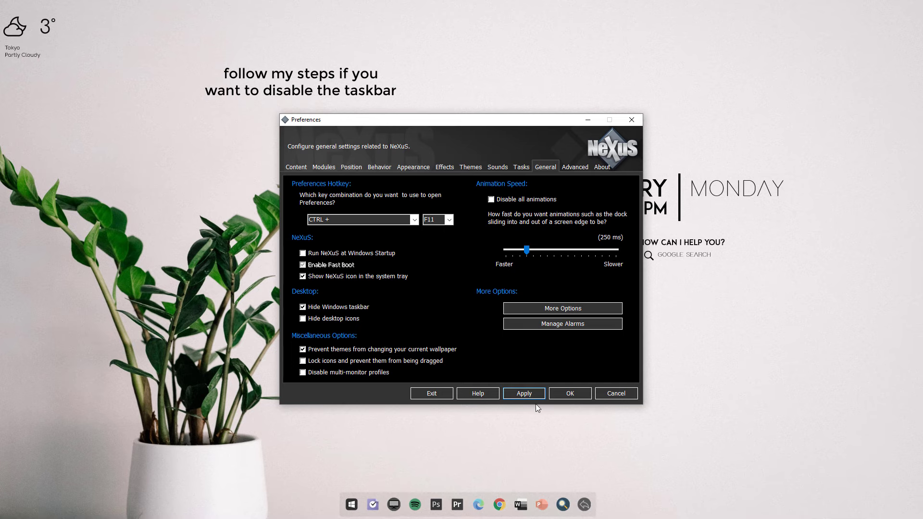
{"action": "left_click", "coordinate": [570, 391]}
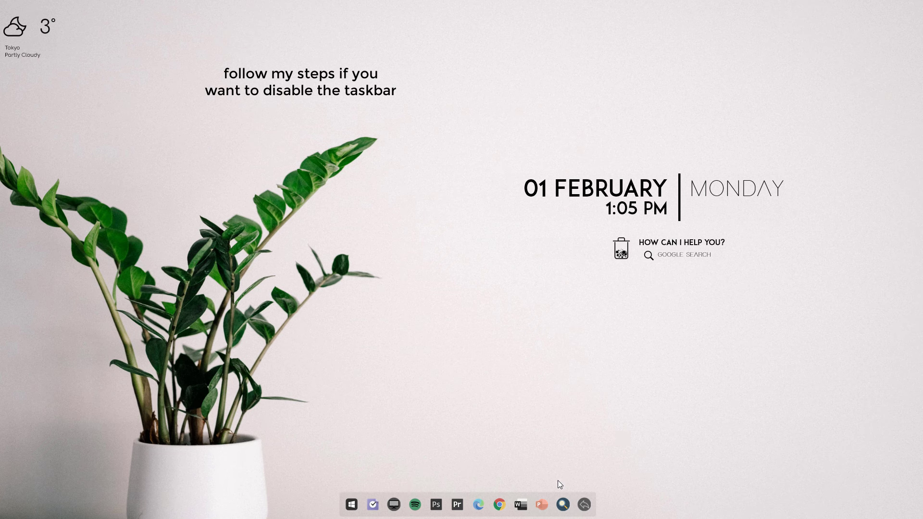
Step: Set the Nexus dock to show running applications
{"action": "right_click", "coordinate": [549, 495]}
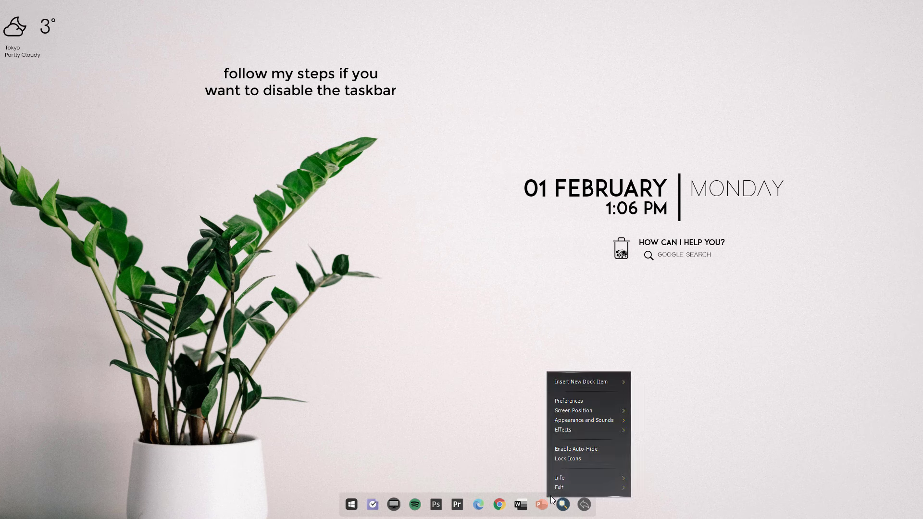
{"action": "mouse_move", "coordinate": [612, 385]}
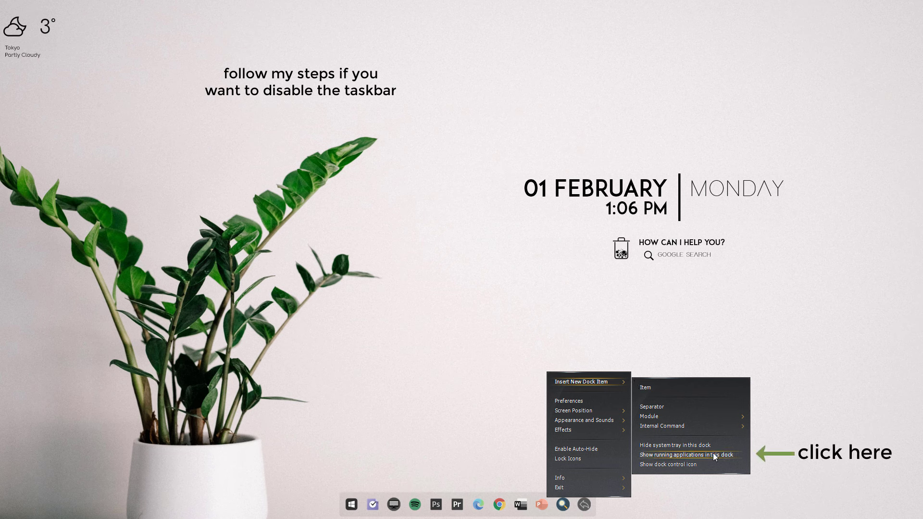
{"action": "left_click", "coordinate": [764, 453]}
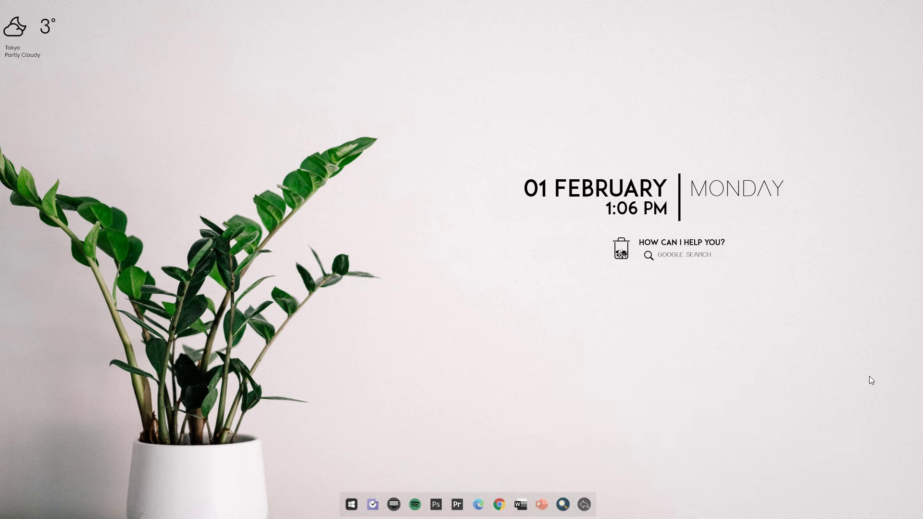